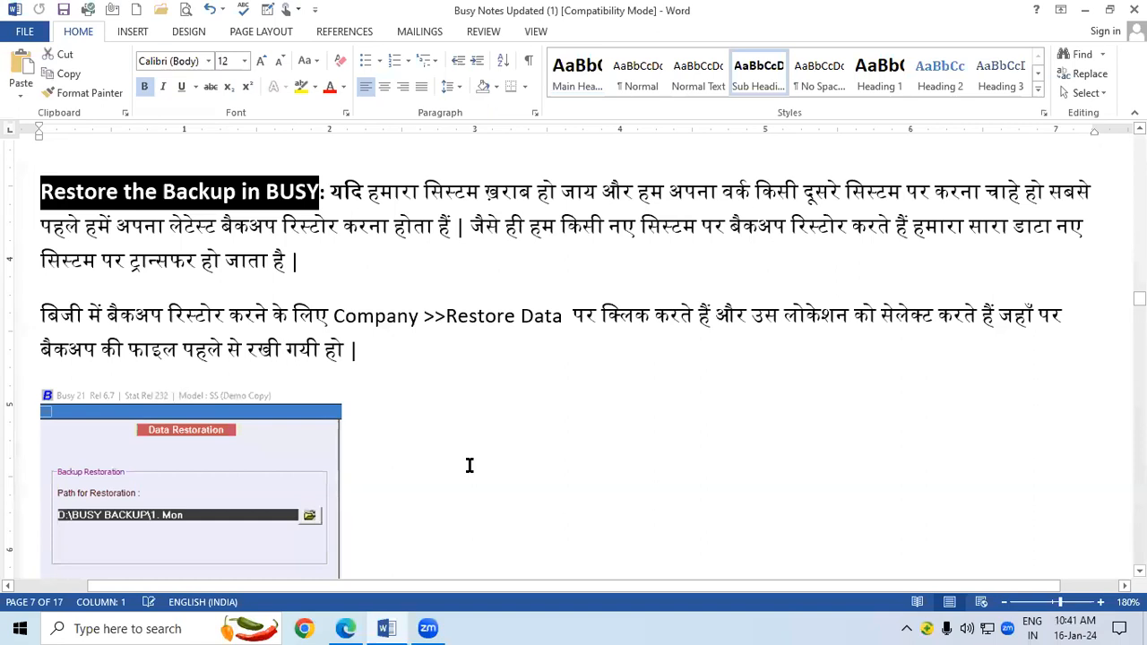
key(alt+Tab)
Switch to the Word notes and scroll through the Restore the Backup section.
scroll(574, 359, down, 4)
scroll(573, 359, down, 3)
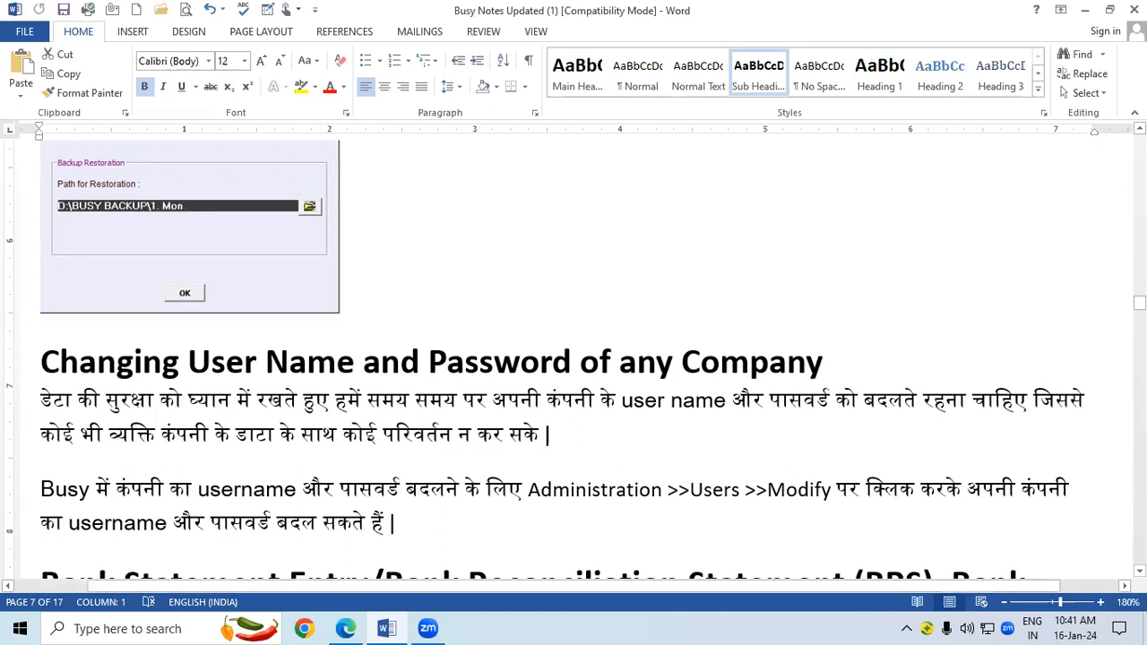
scroll(562, 370, up, 5)
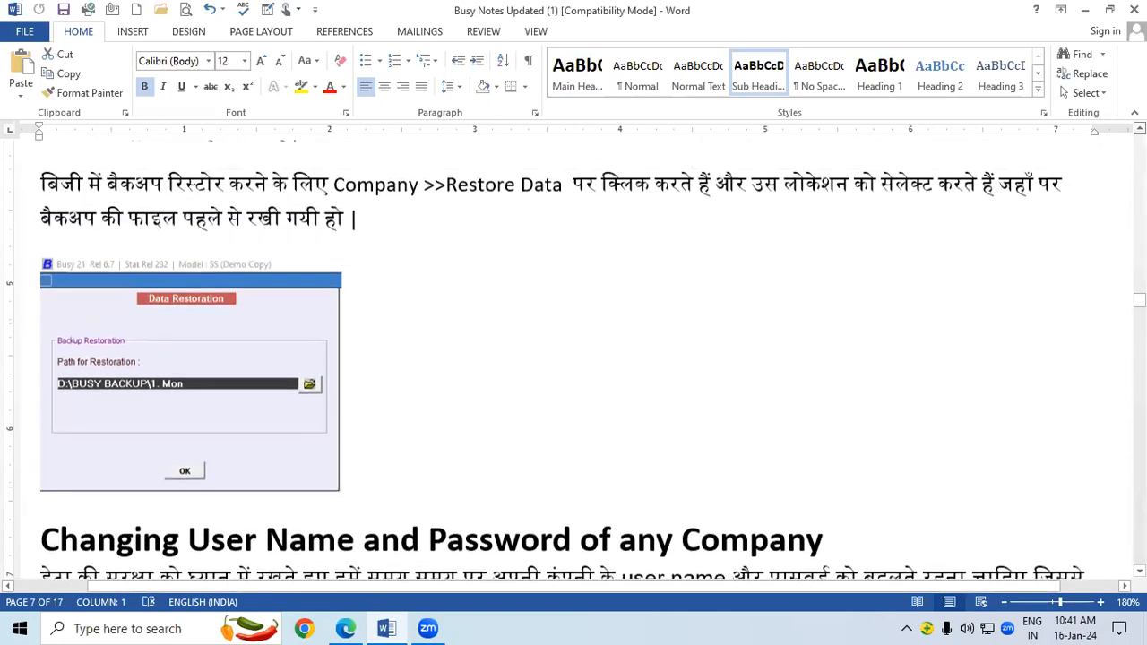
scroll(563, 369, up, 3)
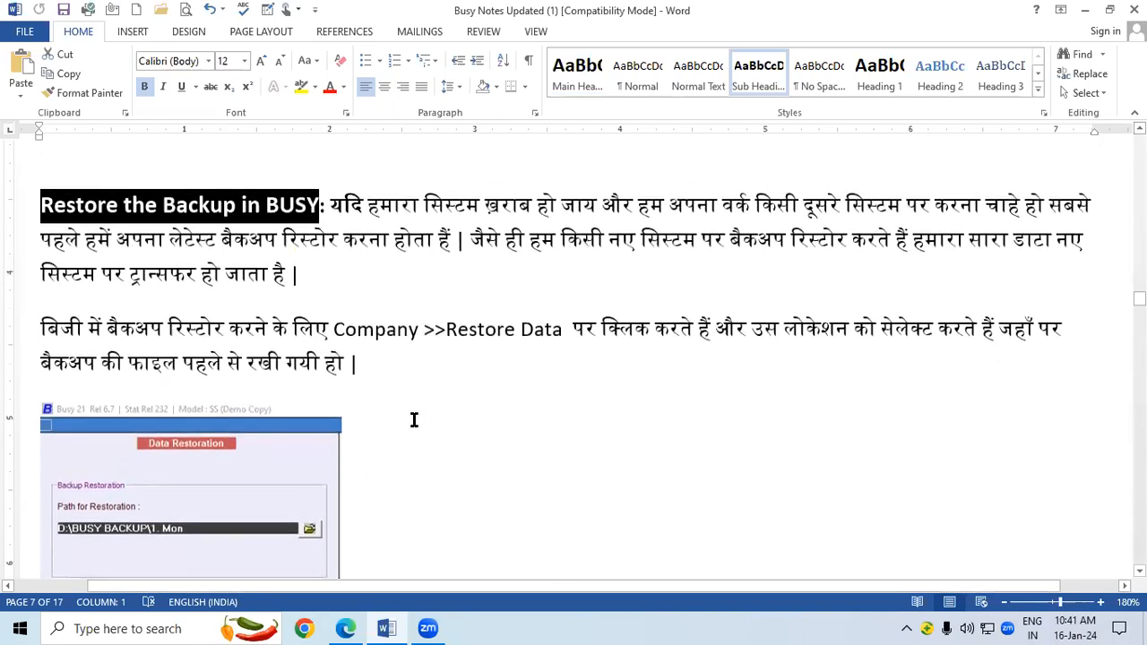
click(405, 408)
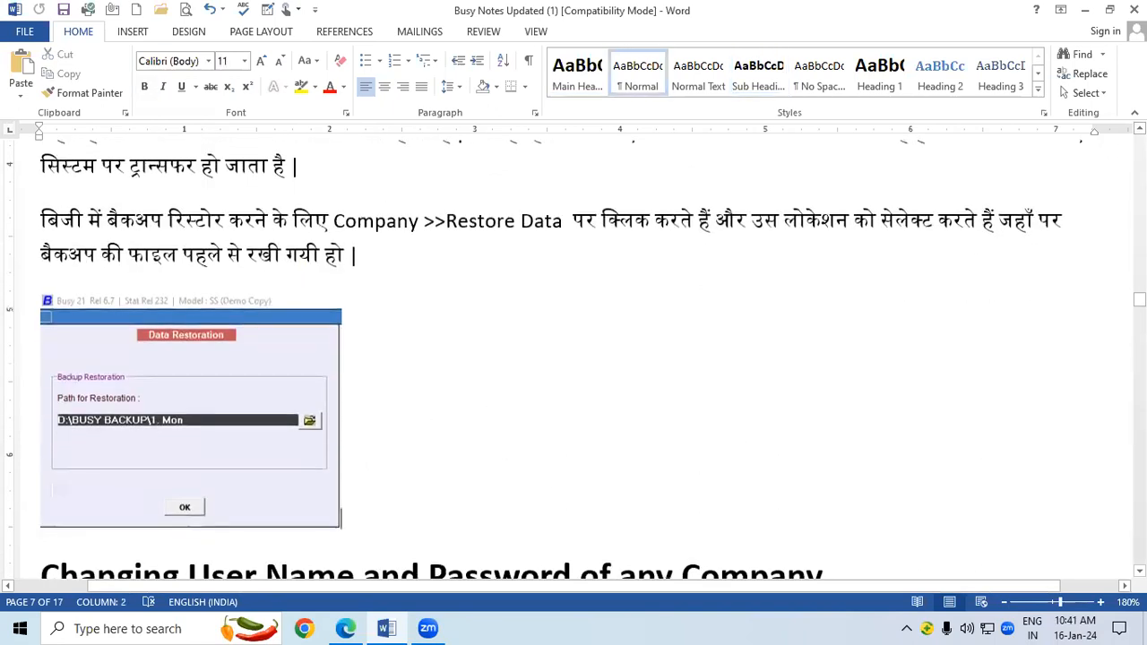
scroll(544, 360, up, 2)
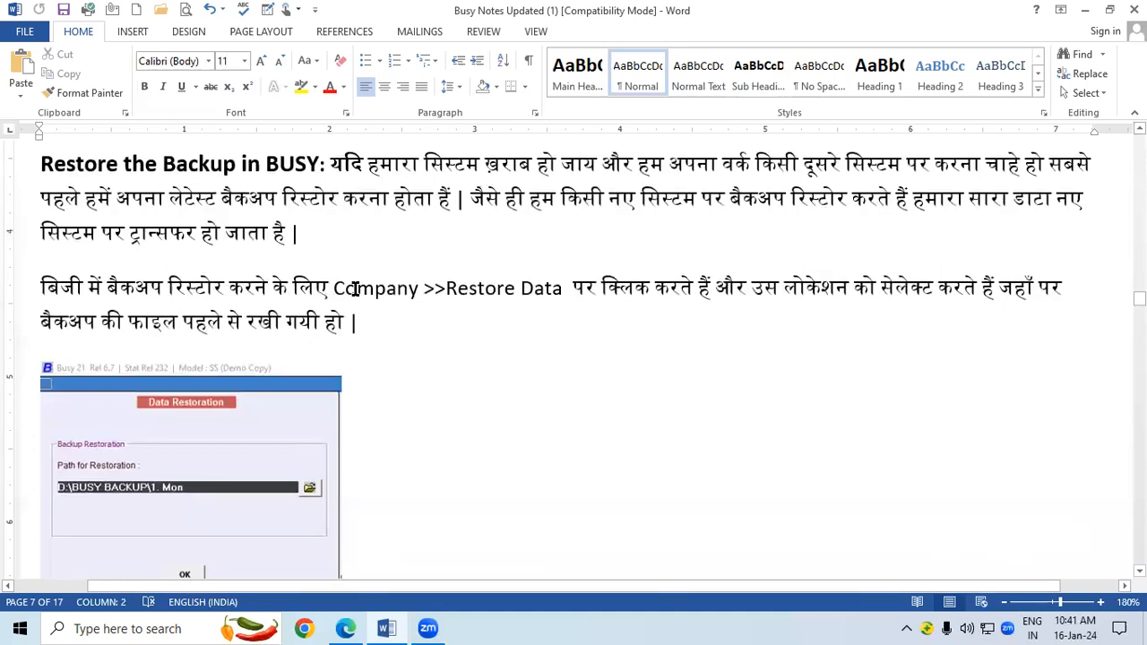
Highlight 'Company' and 'Restore Data' in the notes, then minimise Word to the desktop.
drag(335, 289, 566, 290)
click(434, 340)
click(579, 332)
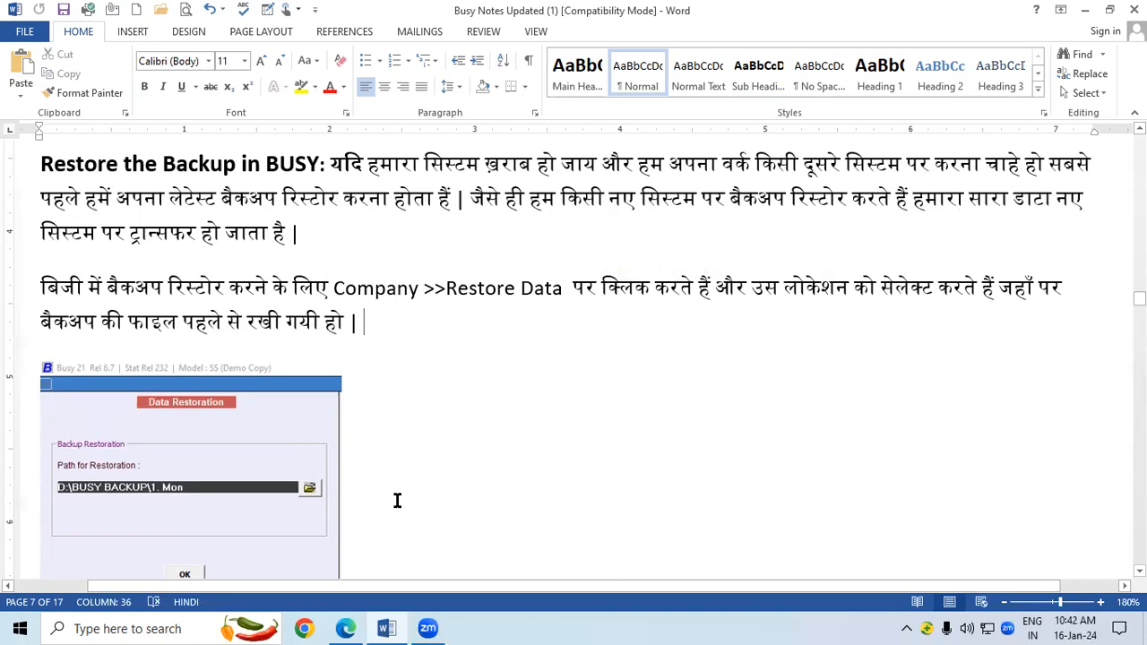
key(super+d)
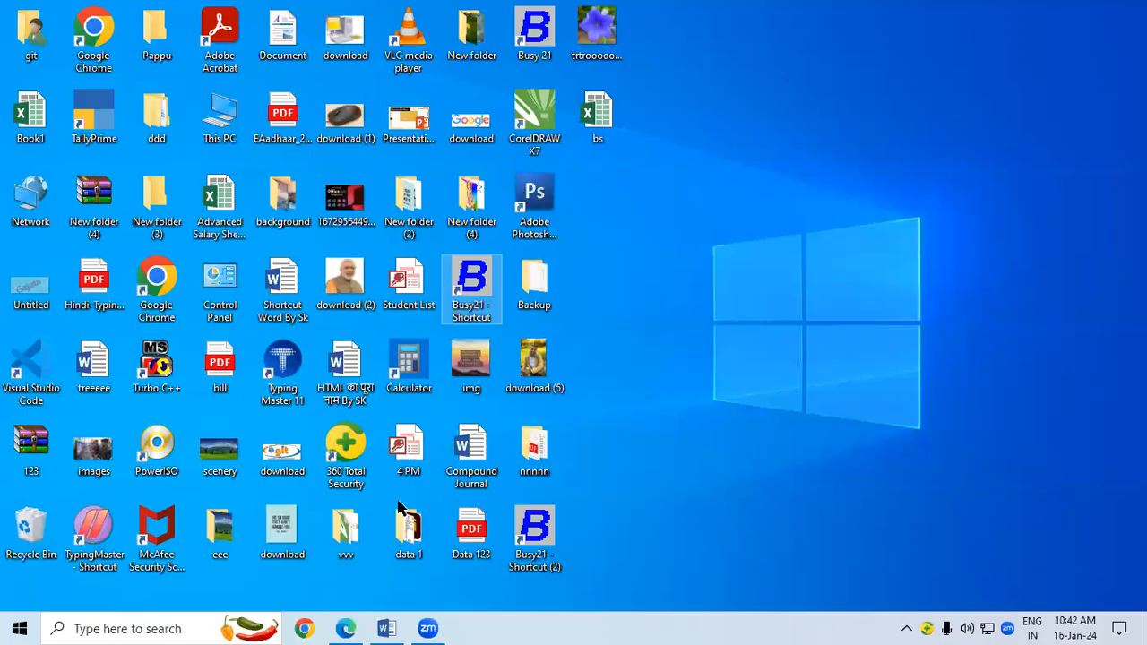
Launch BUSY 21 and log into SHRI RAM BUILDING MATERIAL 10.1 for a data backup.
double_click(472, 286)
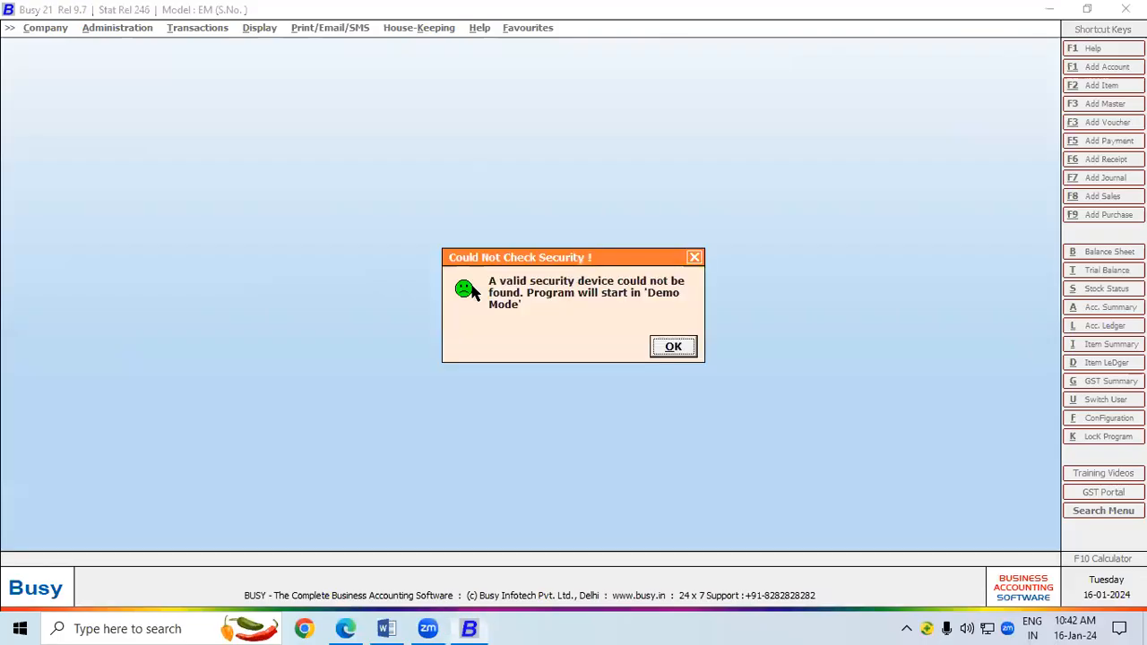
click(664, 345)
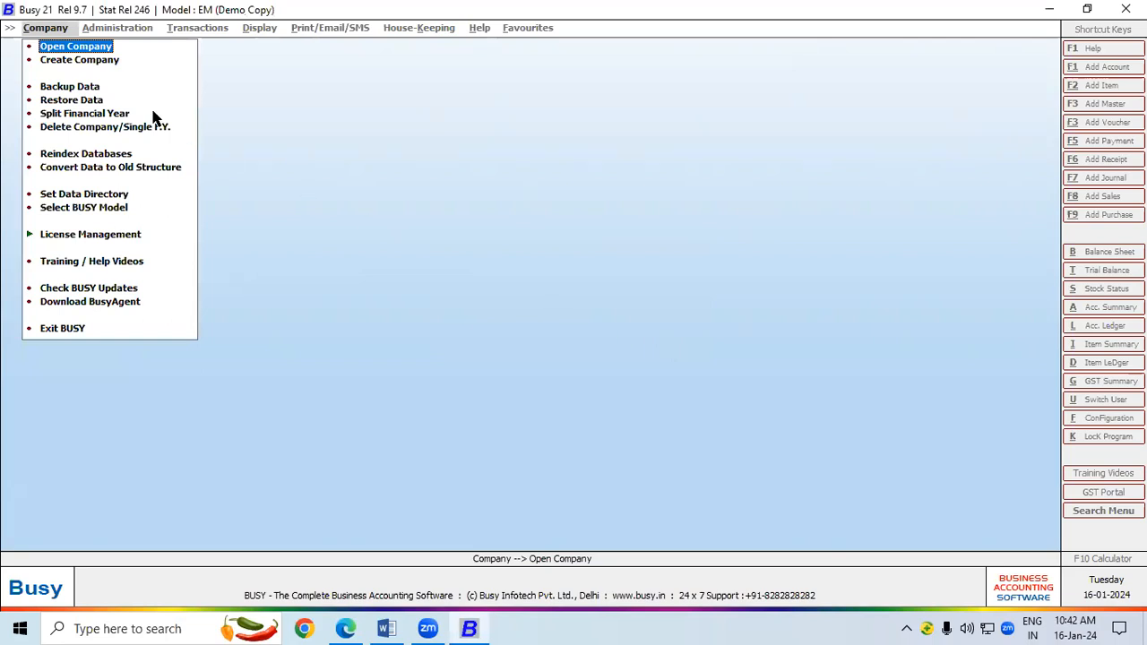
click(80, 86)
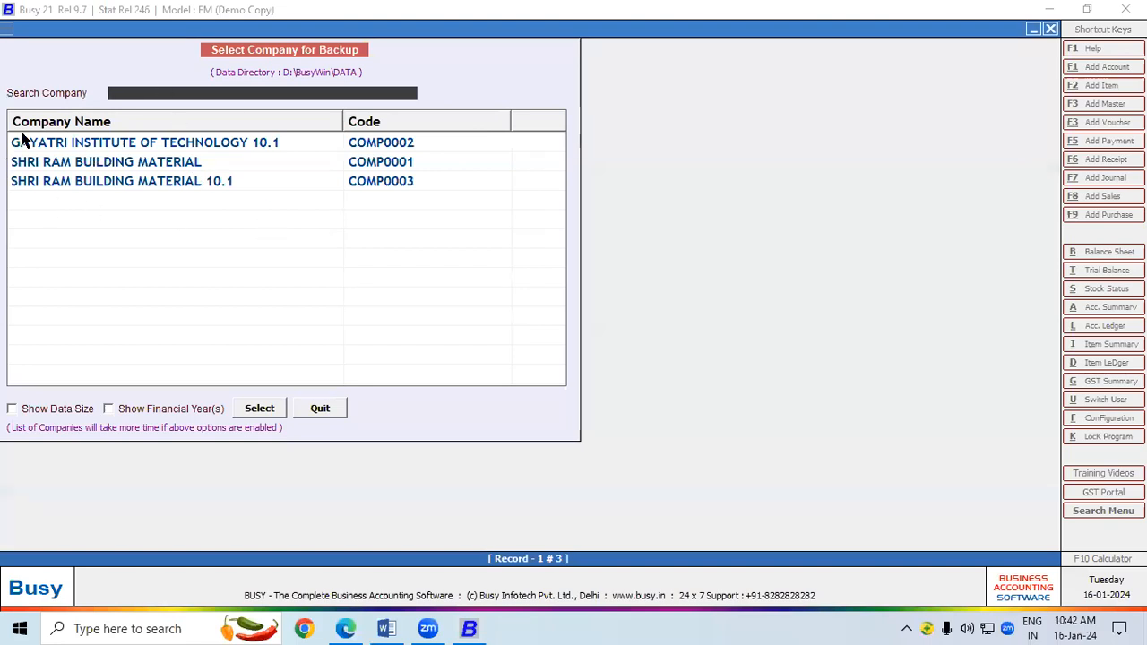
double_click(146, 181)
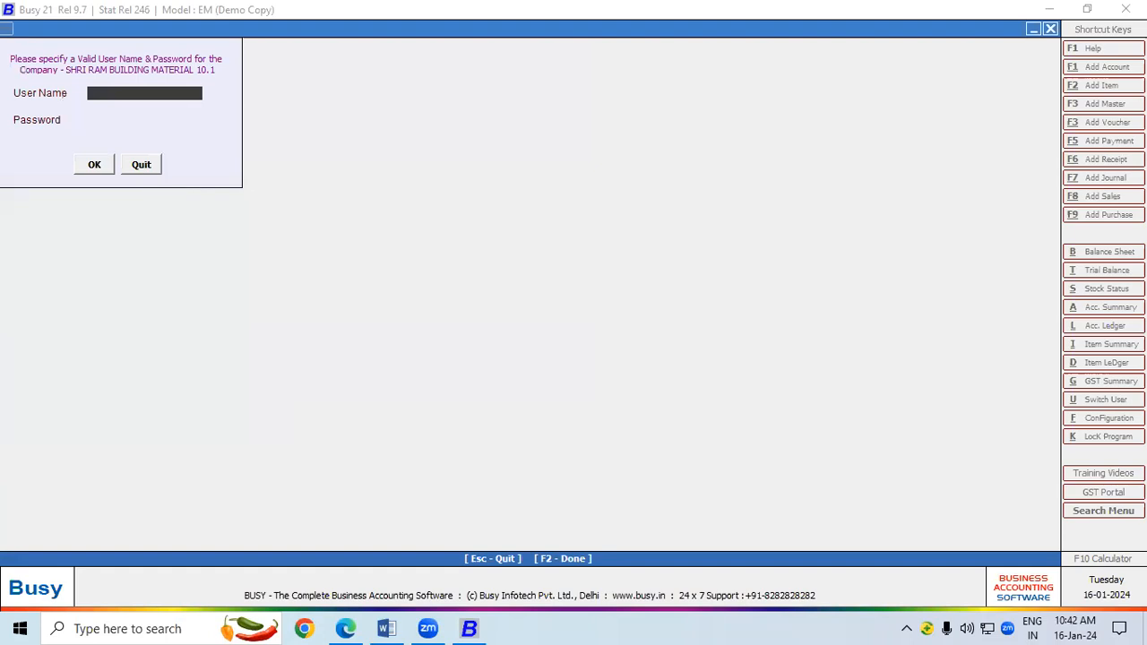
text(ram)
key(Return)
text(*)
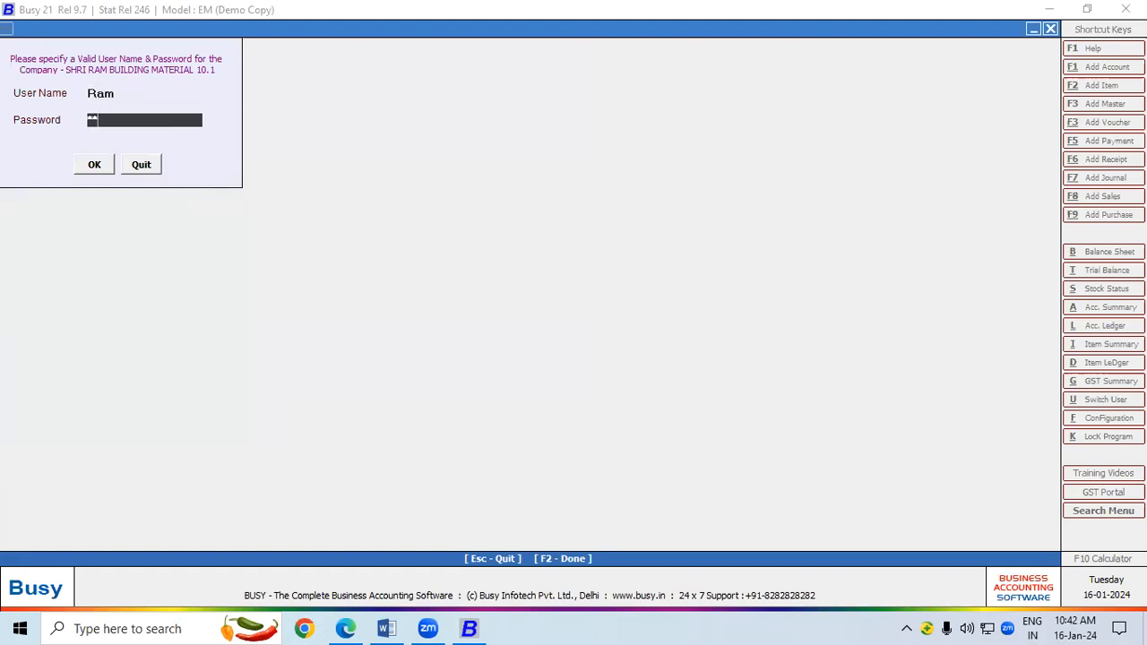
key(Return)
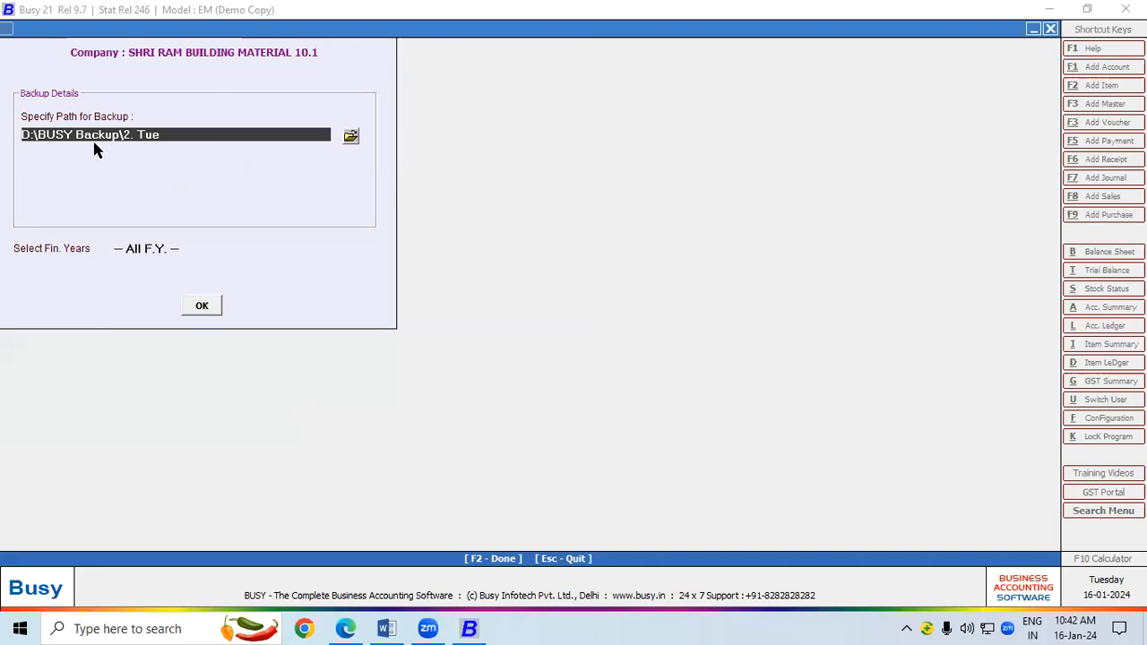
Back up to D:\BUSY Backup\2. Tue, overwriting the old backup, with no extra copy.
drag(36, 134, 112, 136)
click(165, 134)
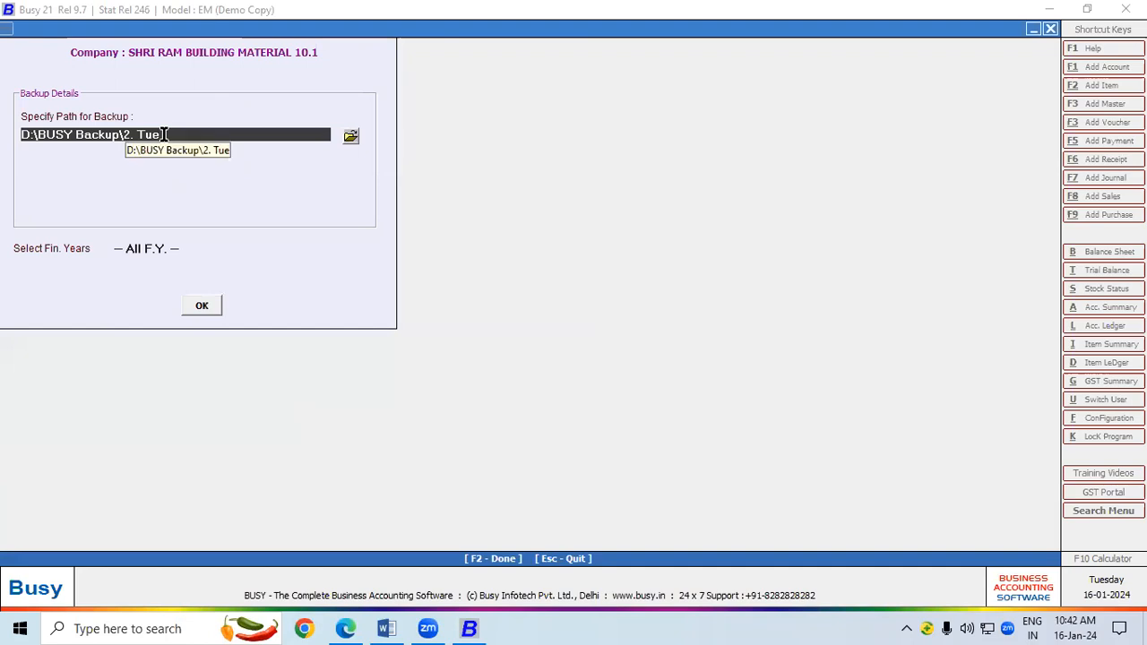
click(206, 305)
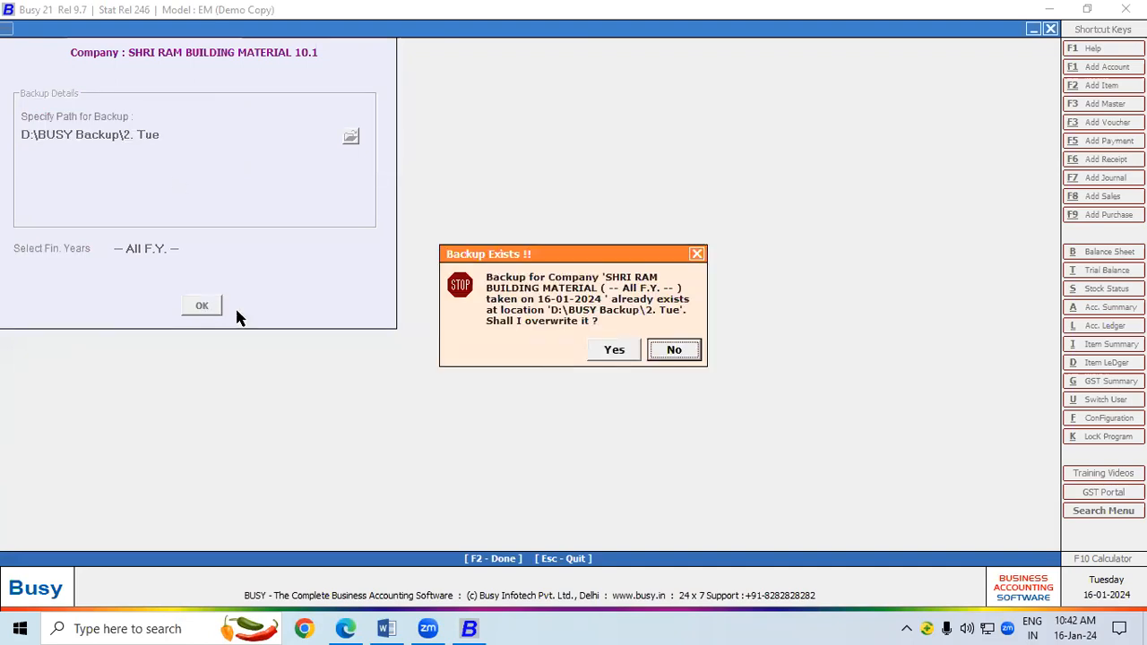
click(614, 351)
click(600, 355)
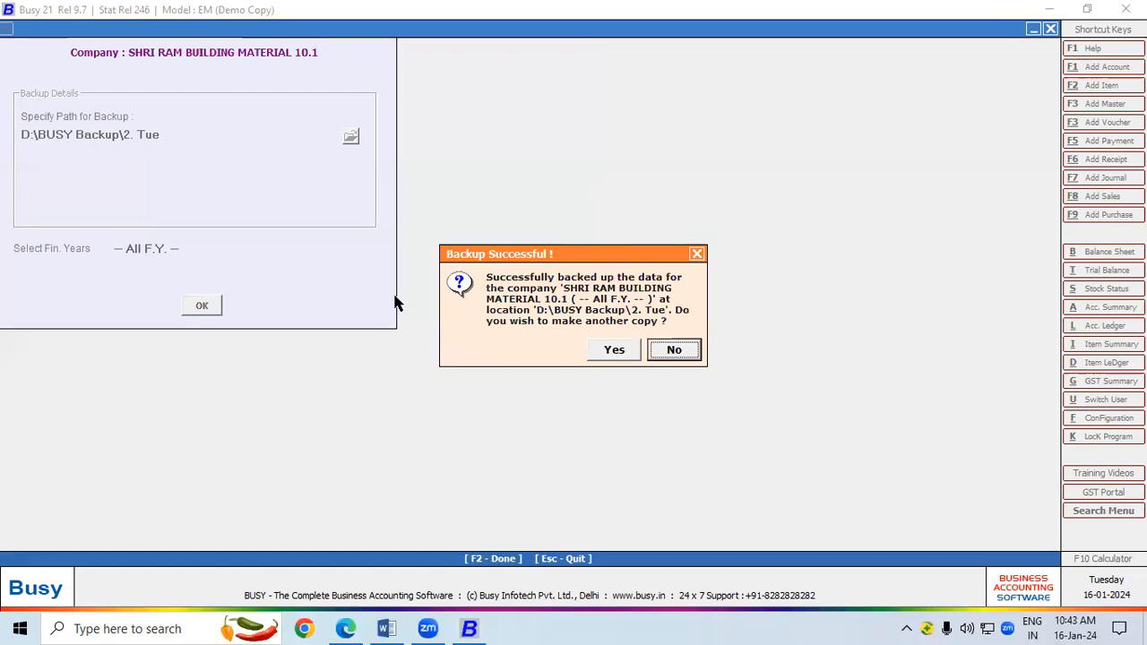
click(673, 350)
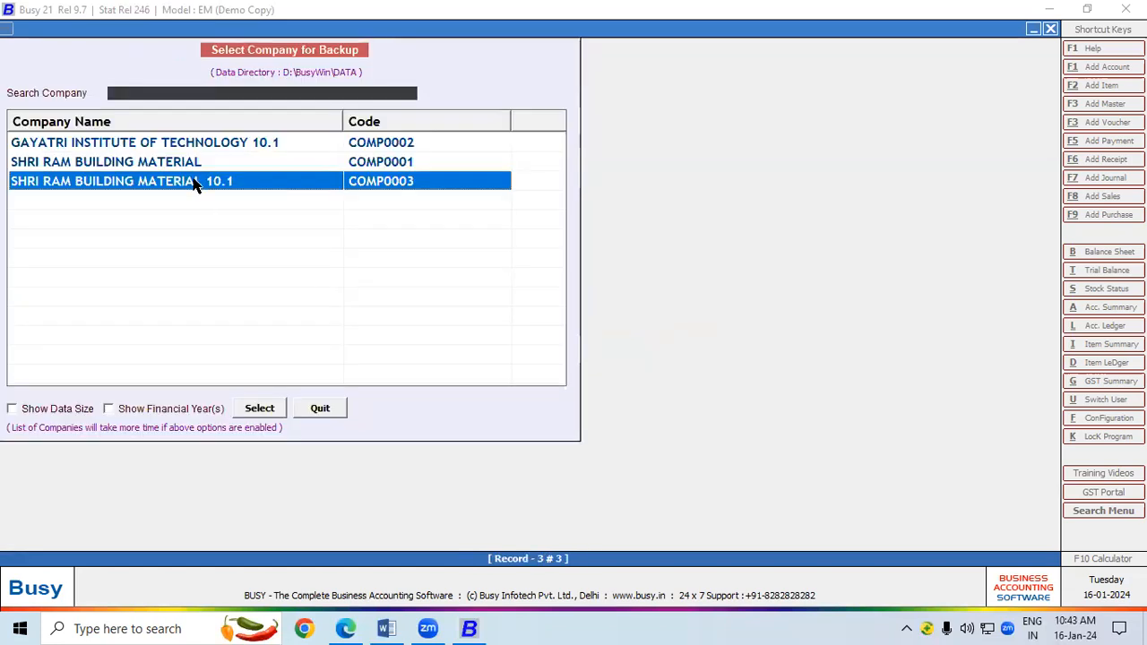
Open Restore Data and set the restore folder to D:\BUSY Backup\2. Tue.
click(324, 409)
click(74, 100)
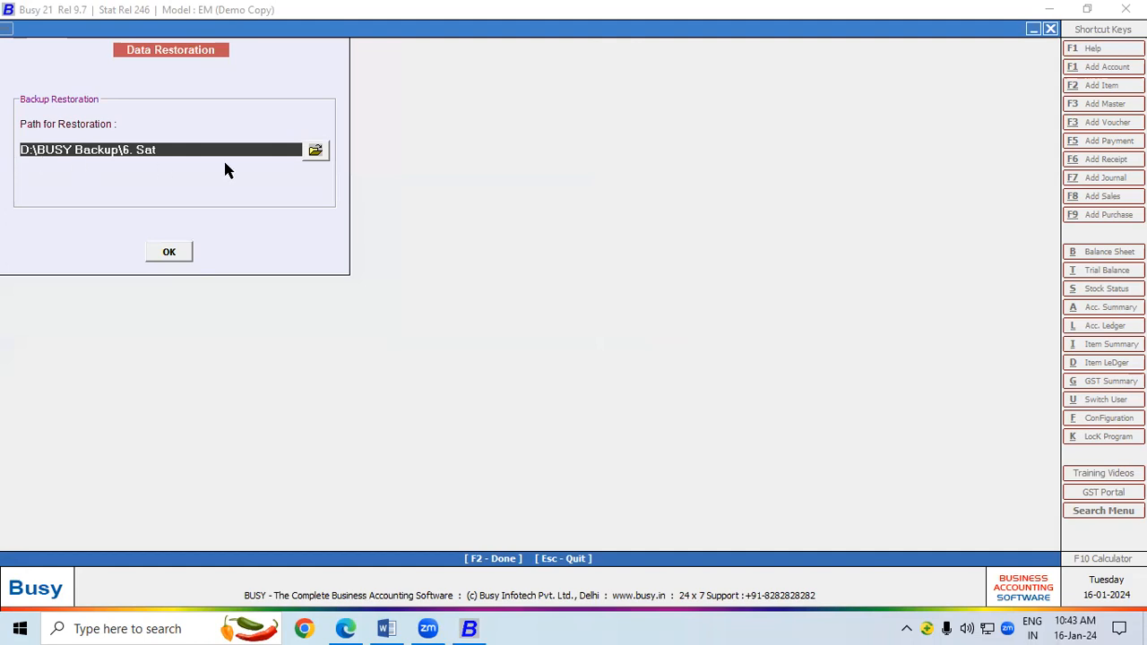
click(314, 152)
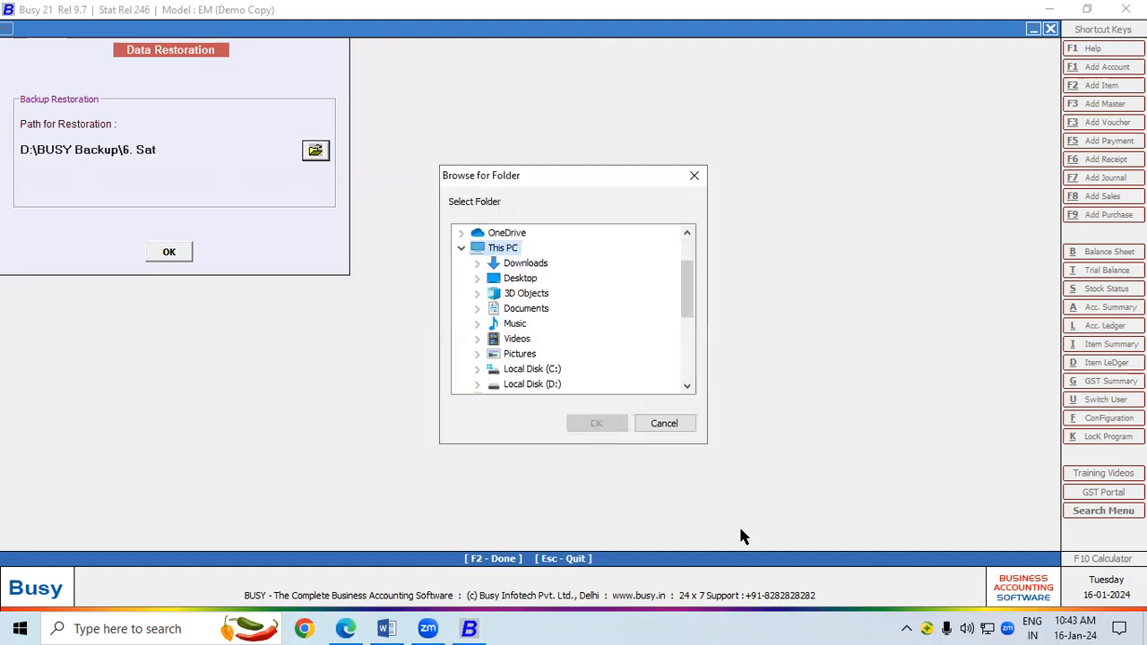
double_click(528, 384)
double_click(547, 339)
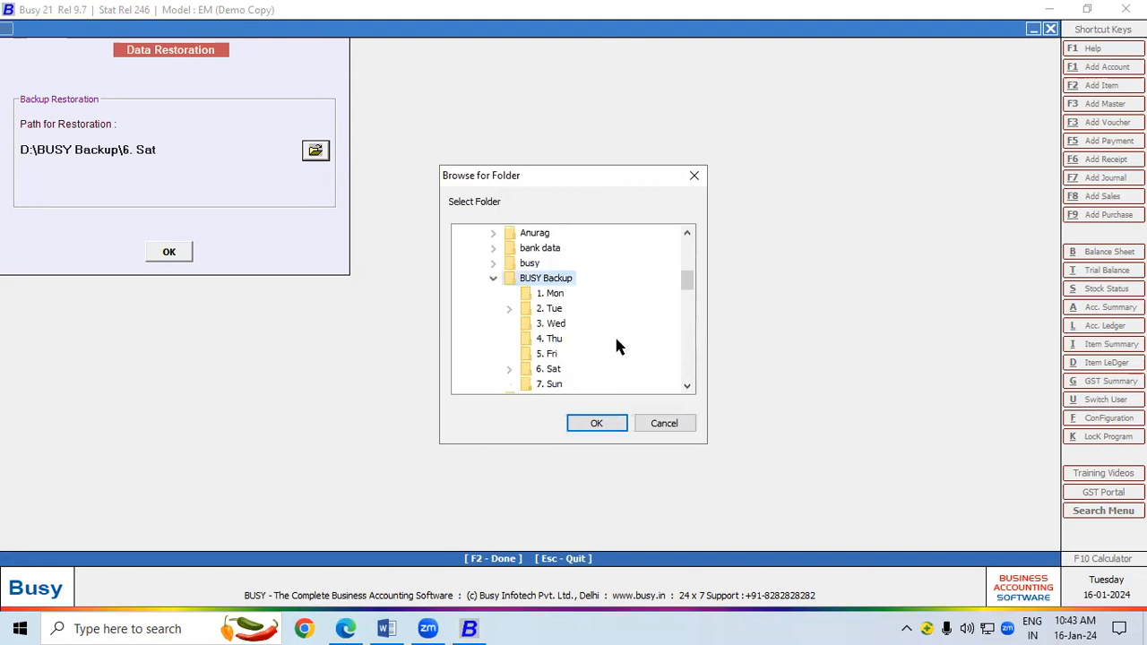
click(551, 310)
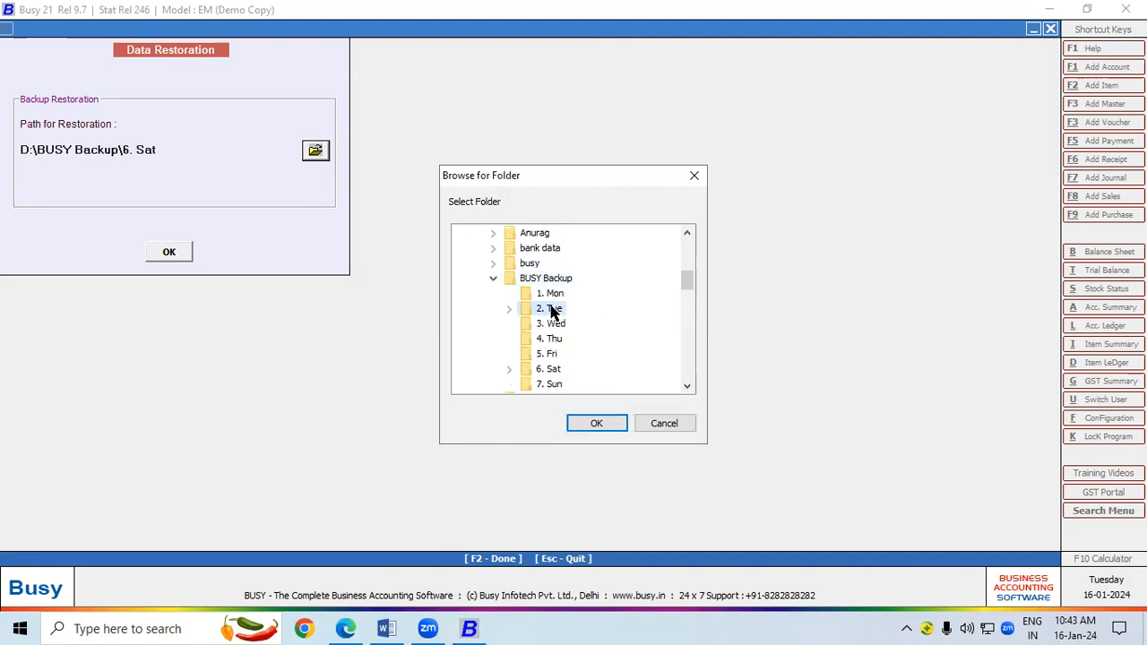
click(604, 422)
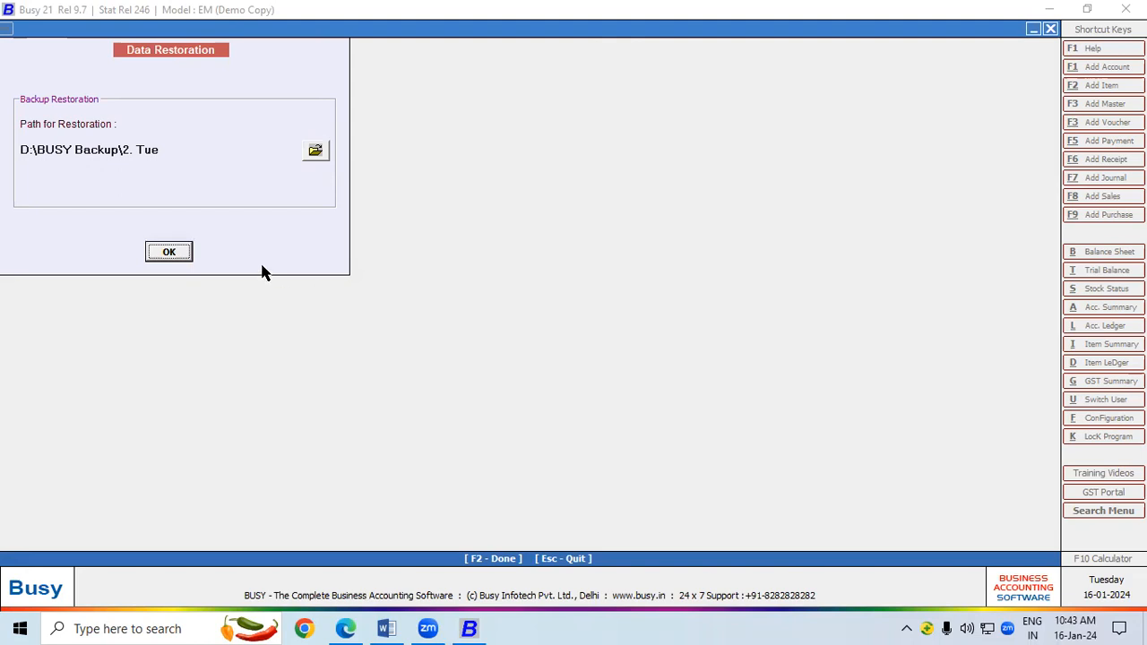
Run the restore, overwrite existing company data, and authorise with the superuser login.
click(169, 252)
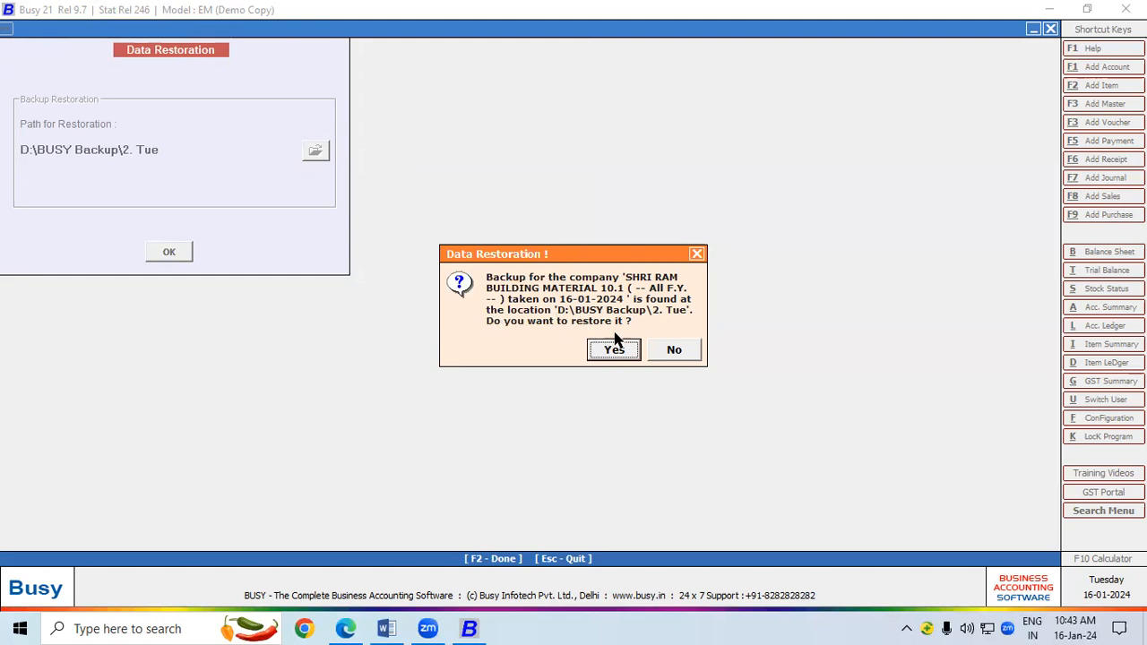
drag(549, 253, 419, 78)
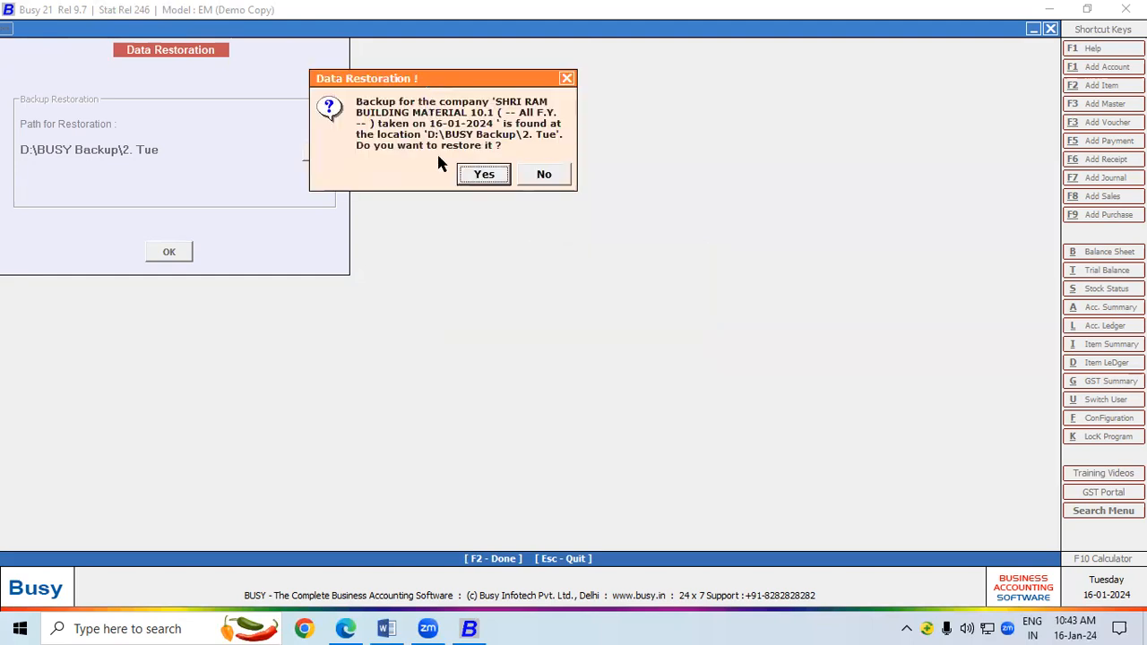
click(485, 176)
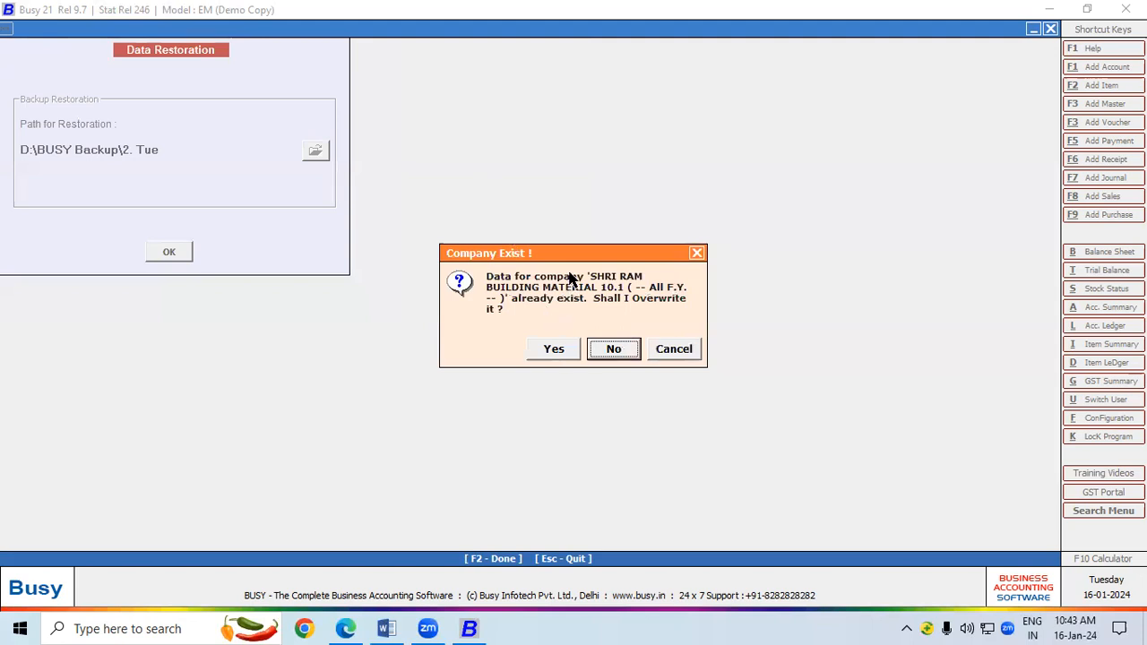
drag(565, 253, 516, 138)
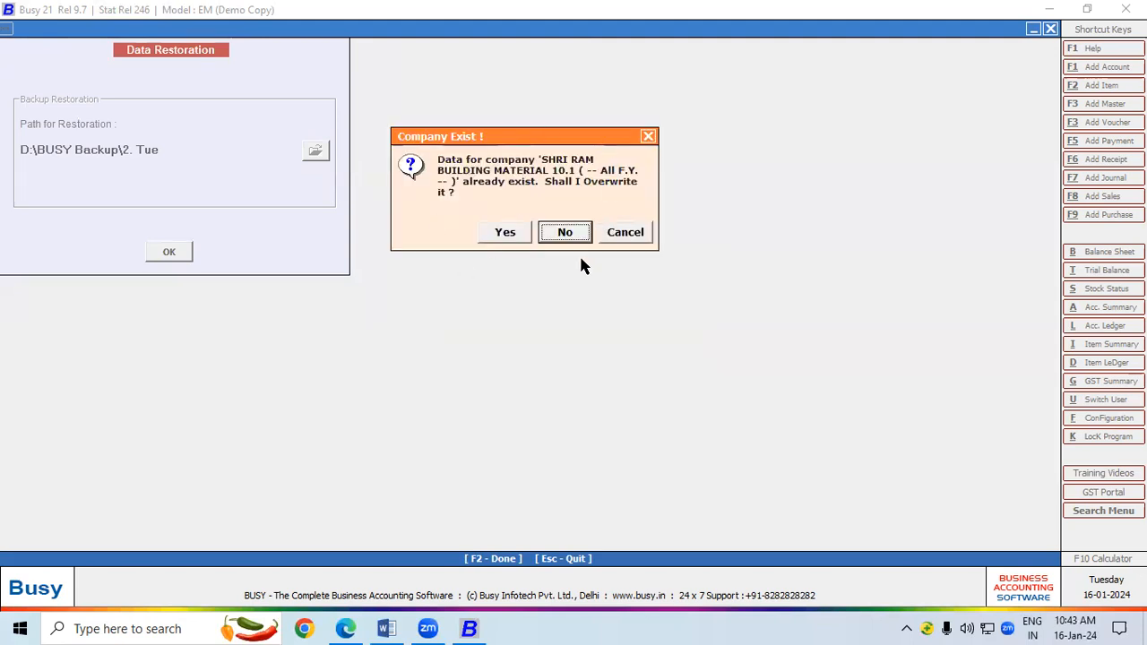
click(515, 232)
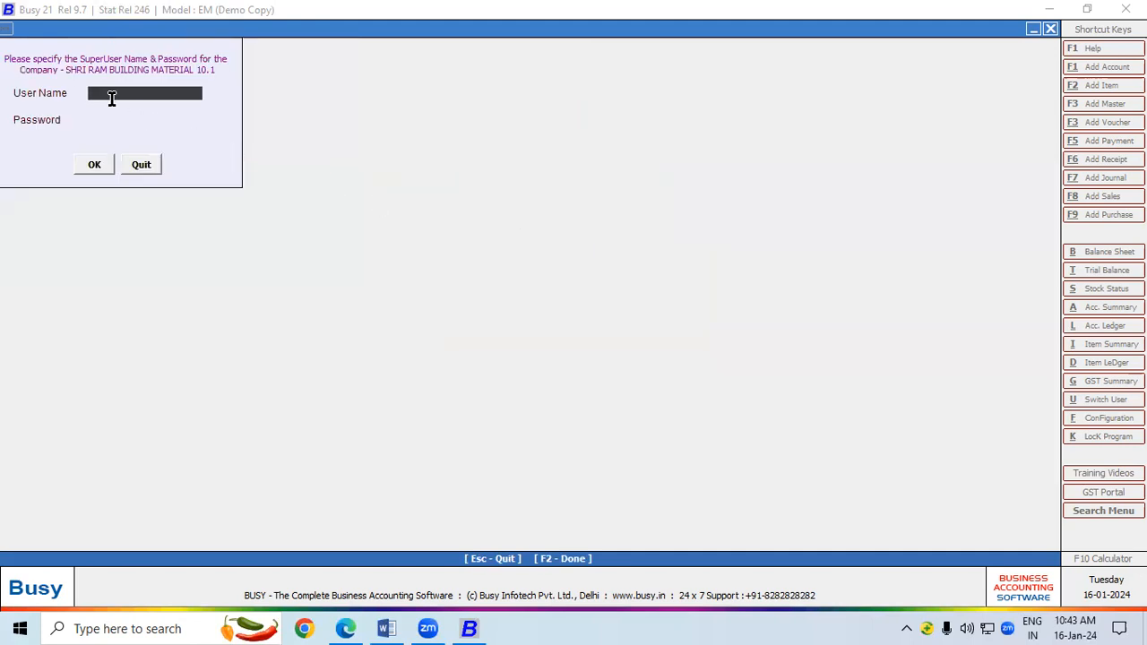
text(ram)
key(Return)
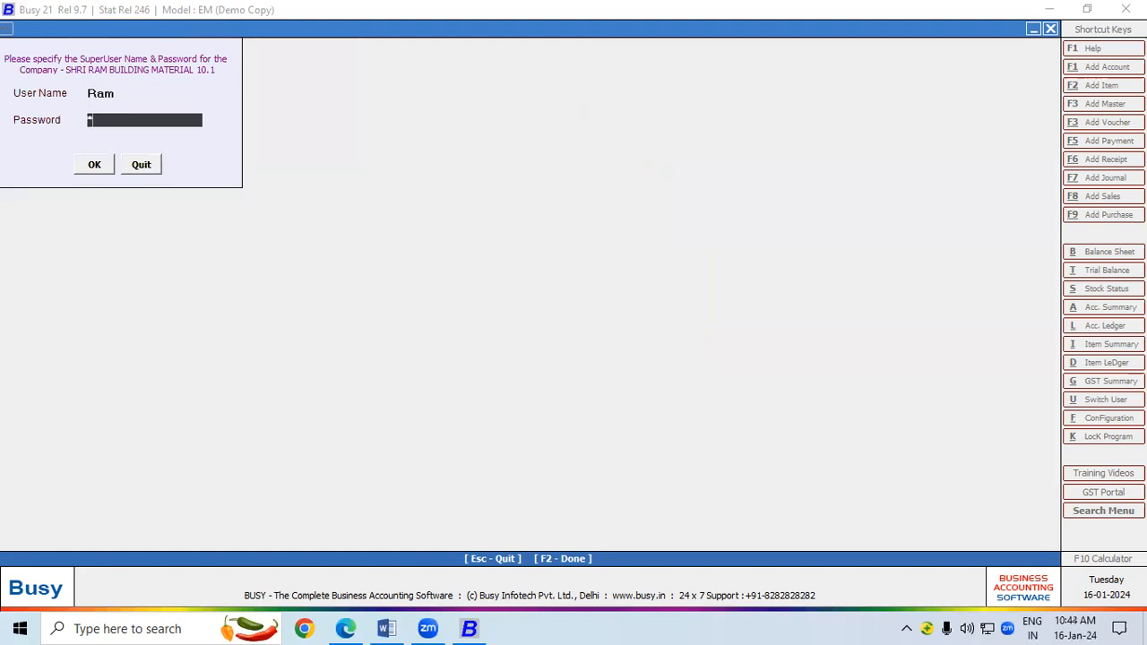
key(Return)
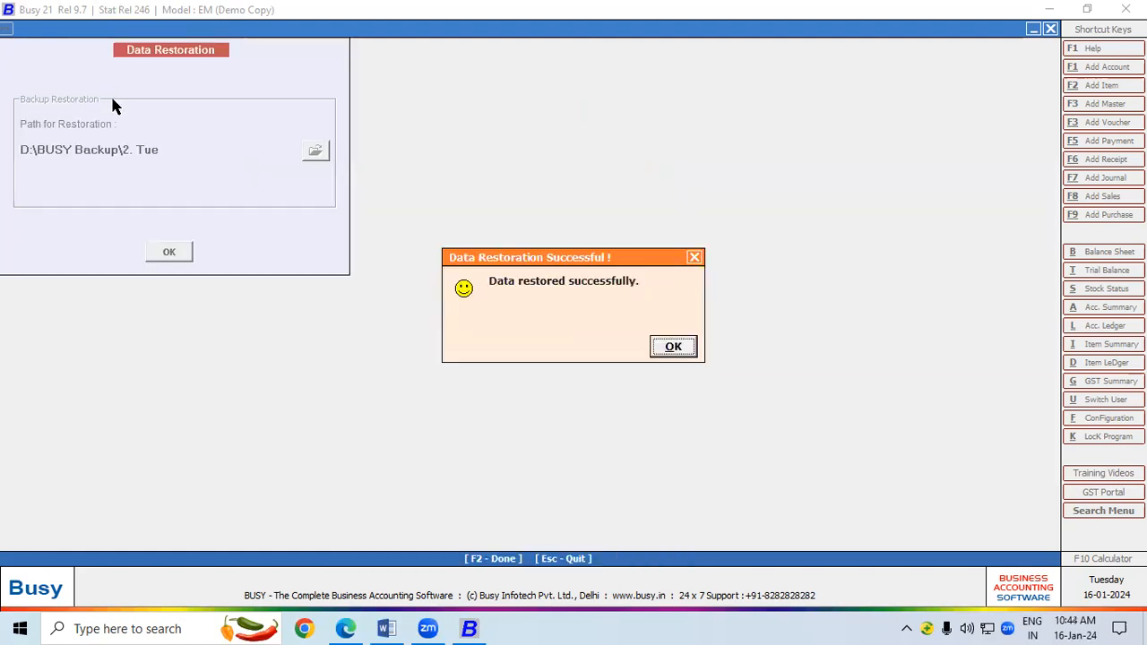
Close the Data Restoration Successful message.
click(673, 347)
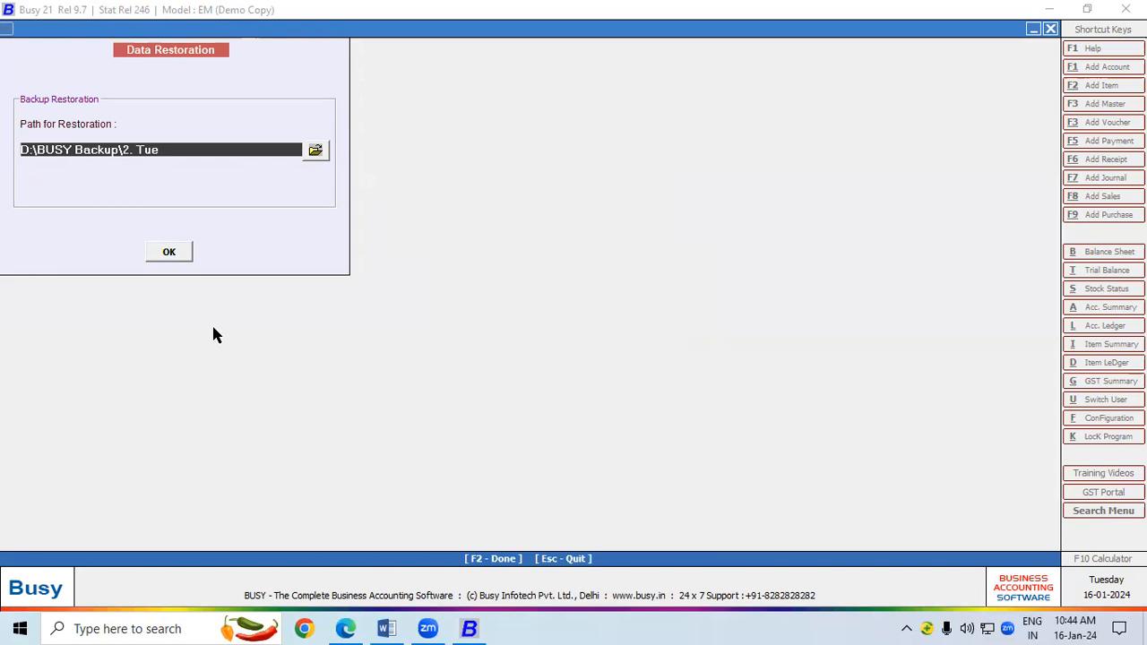
Reopen Data Restoration and choose D:\BUSY Backup\2. Tue as the restore path.
key(Escape)
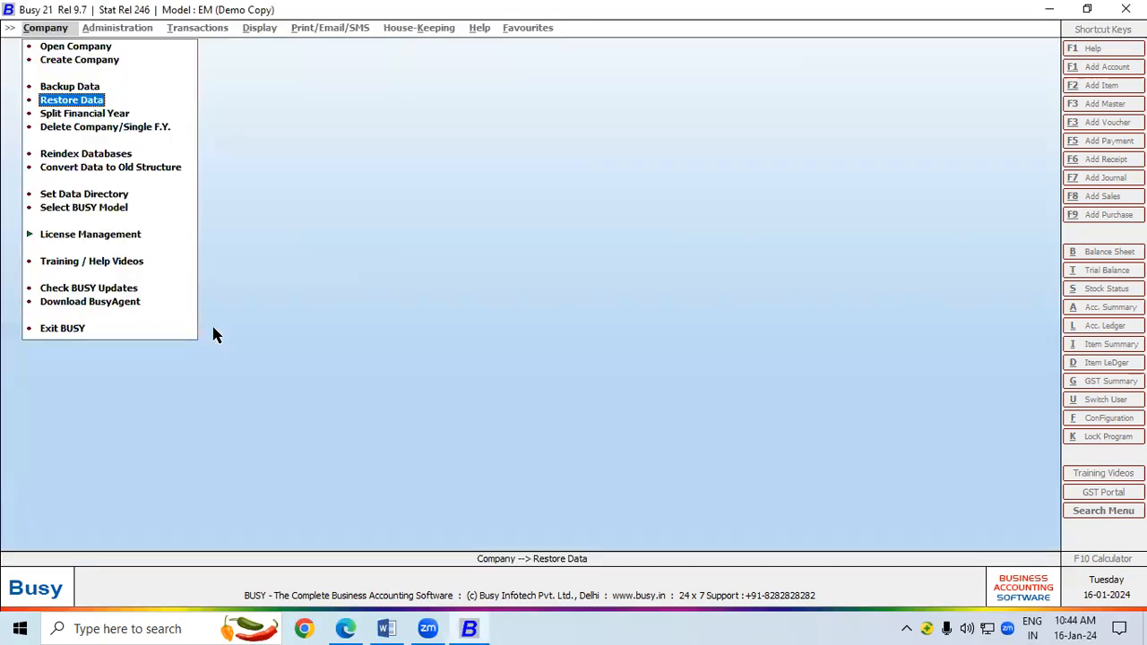
click(73, 100)
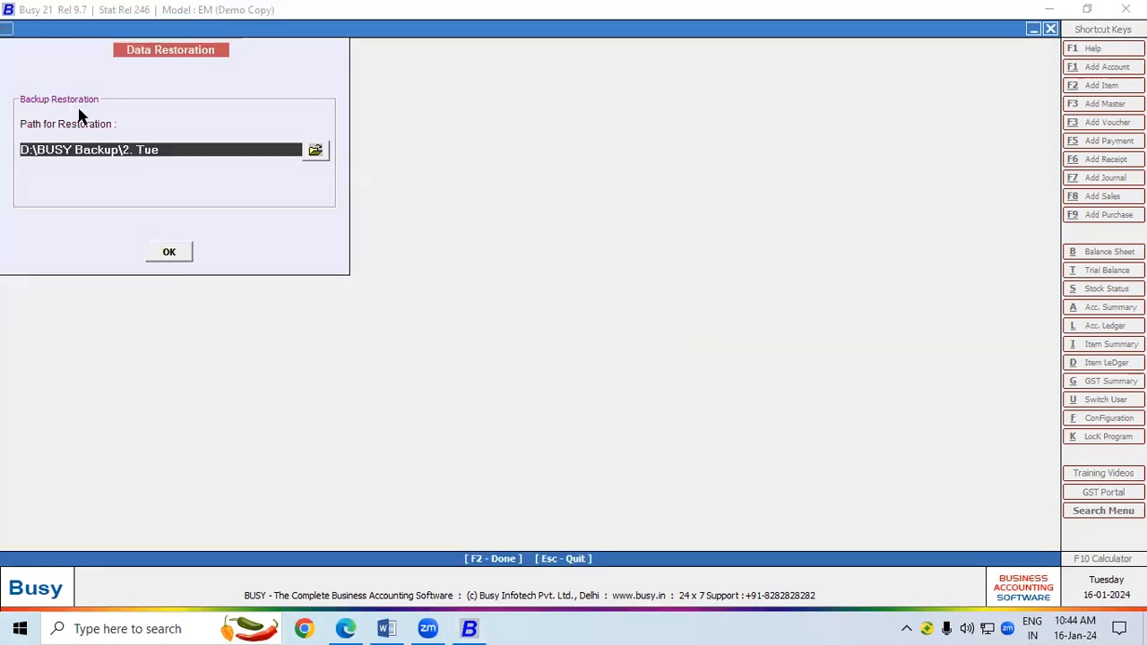
click(316, 150)
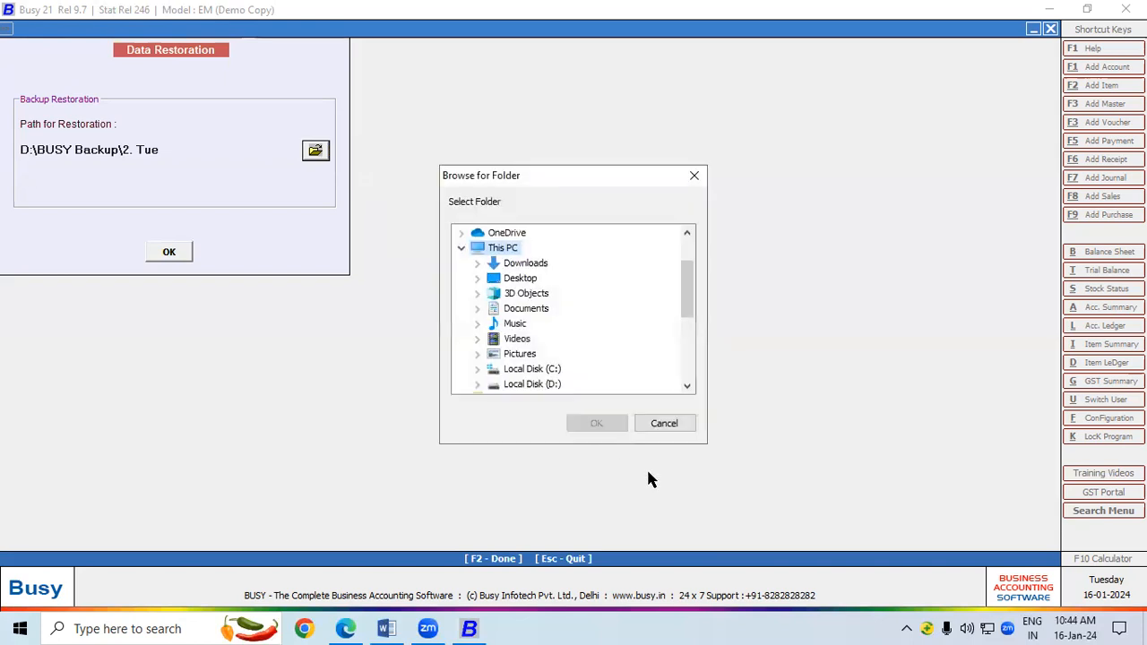
double_click(541, 384)
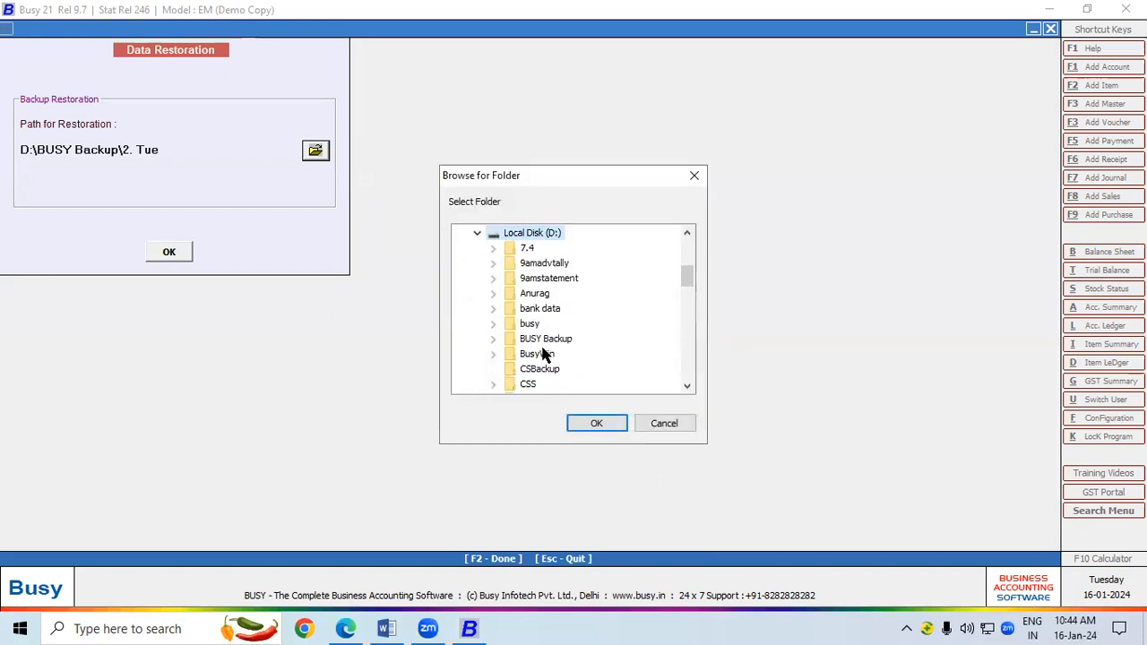
double_click(542, 340)
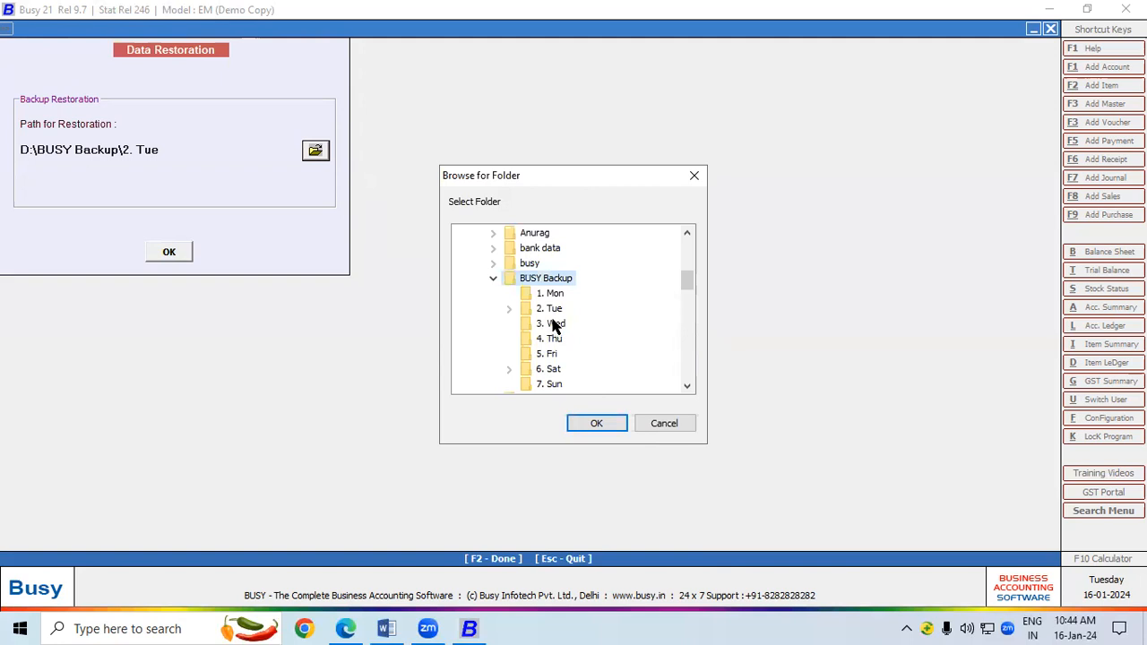
click(553, 310)
click(594, 422)
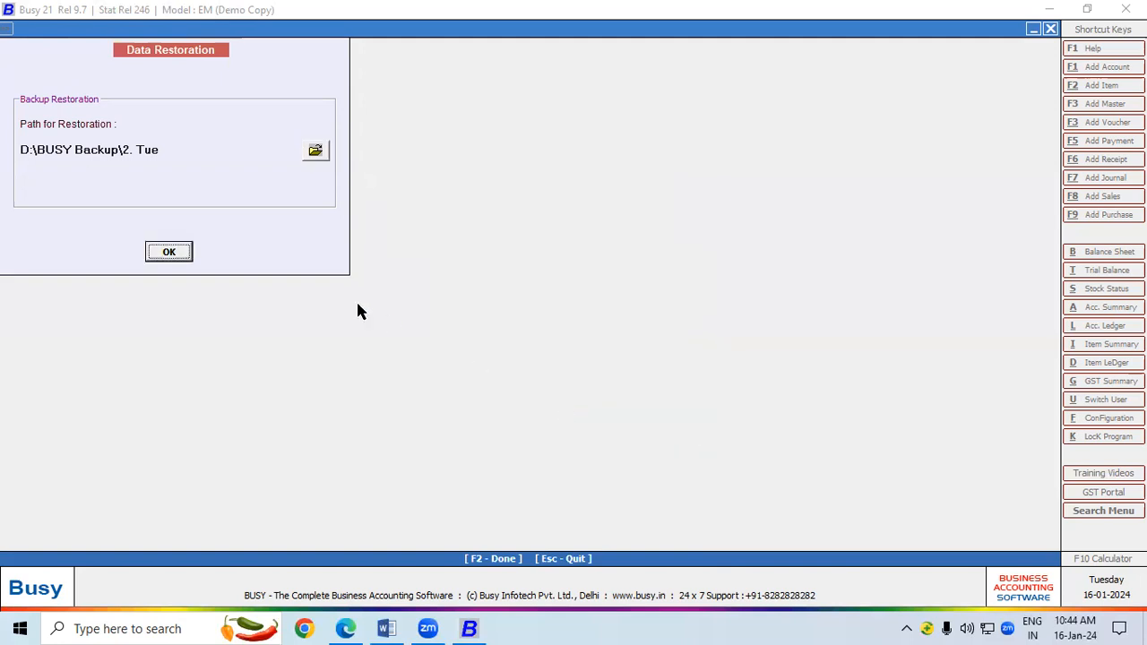
Restore over the existing company data using the superuser login, and close the success message.
click(168, 256)
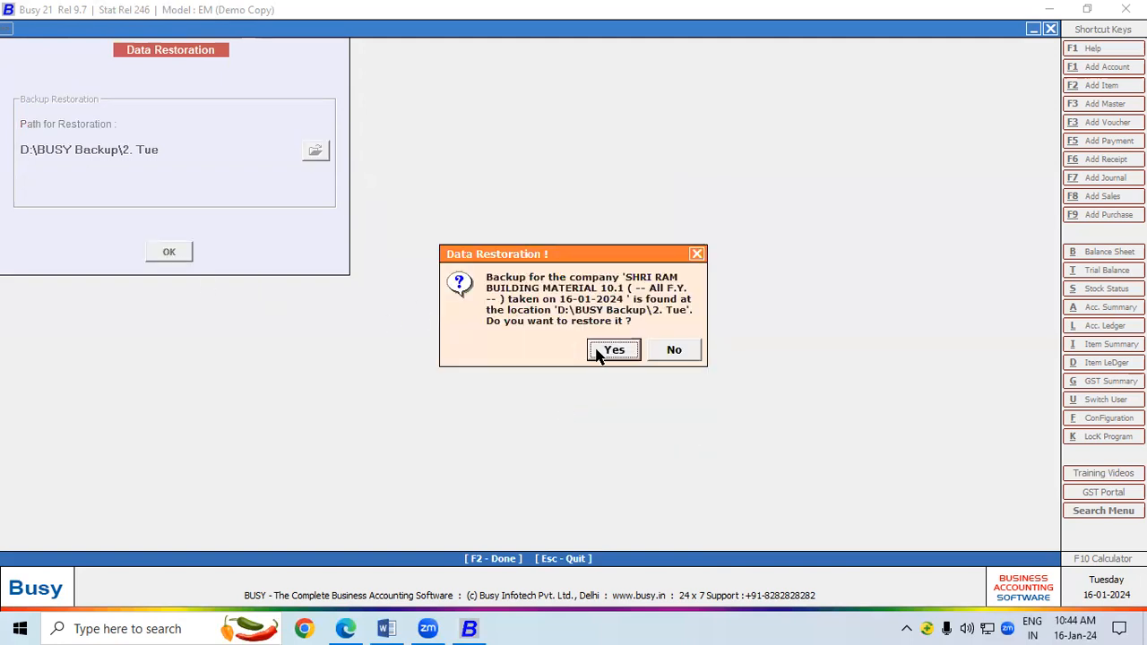
click(603, 352)
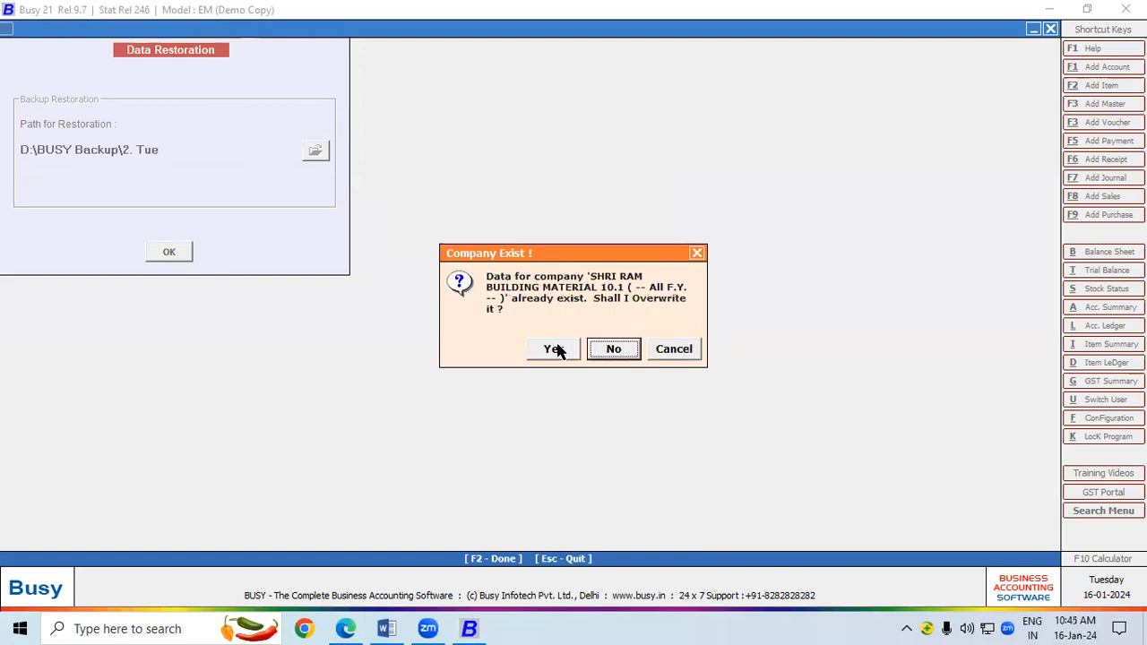
click(556, 349)
text(ram)
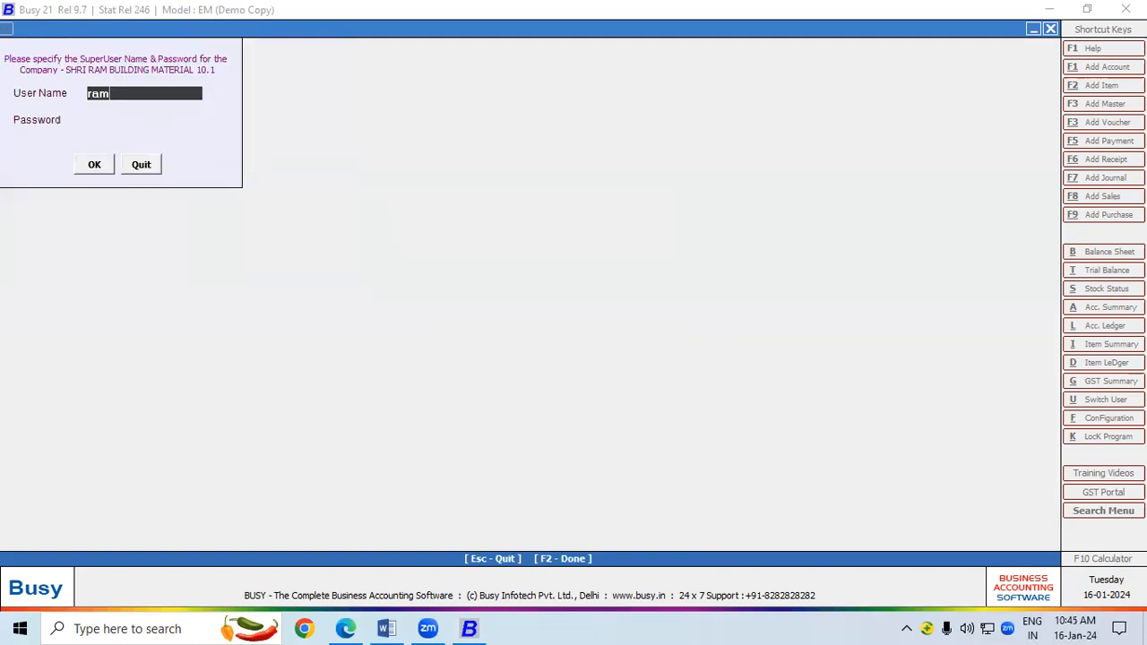
click(147, 118)
text(***)
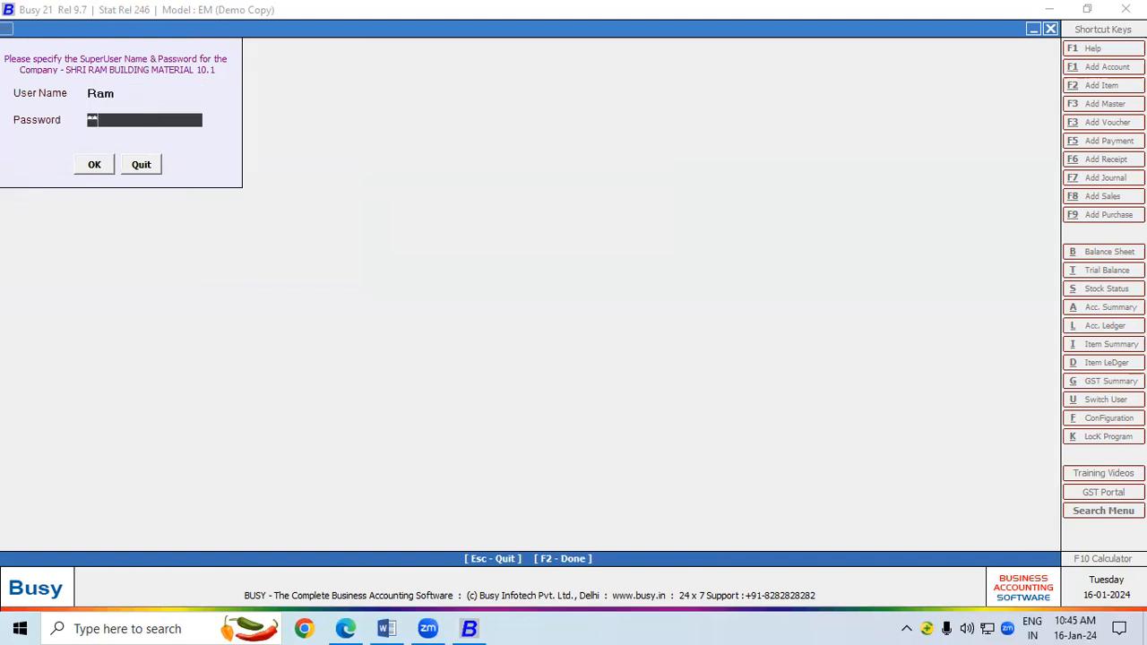
key(Return)
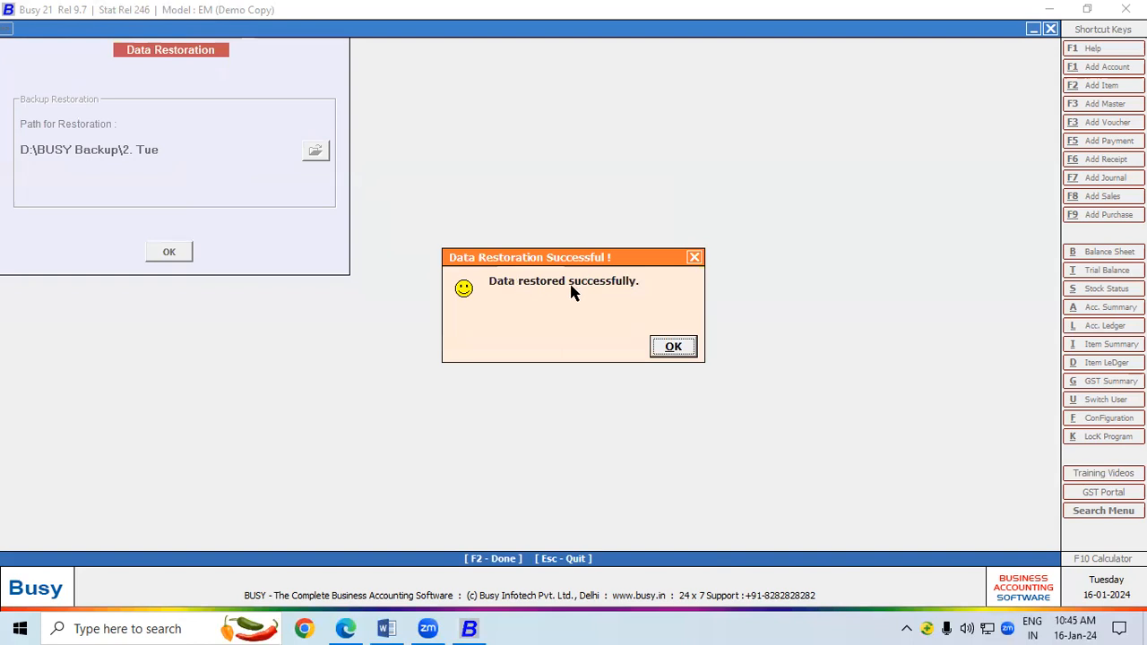
click(695, 347)
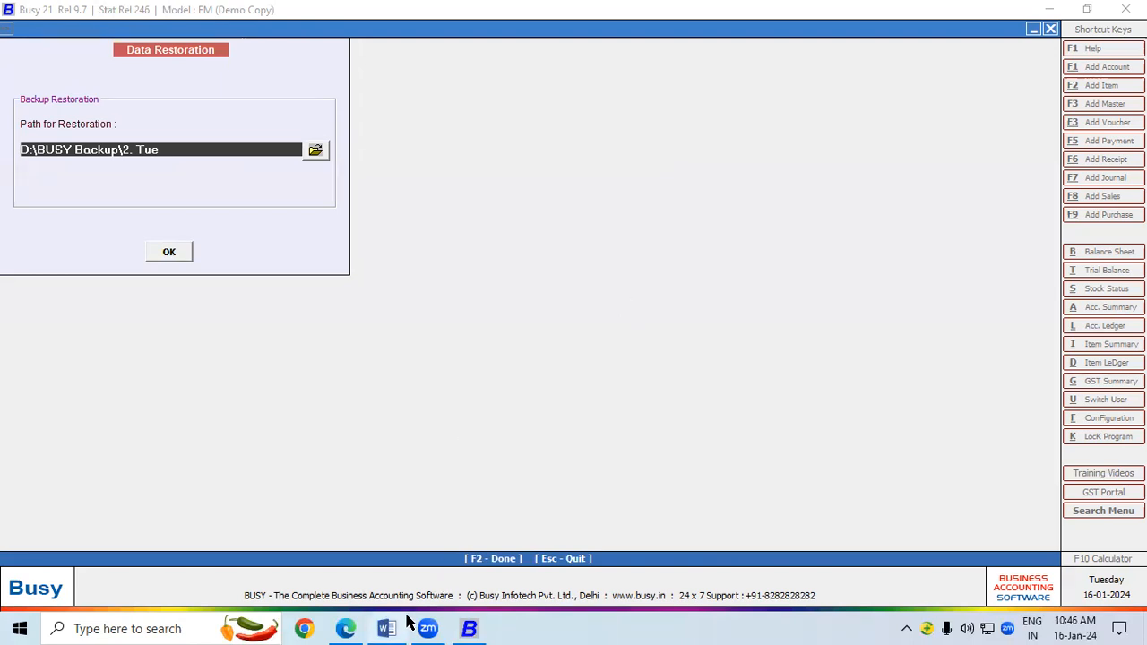
Close Data Restoration and pick SHRI RAM BUILDING MATERIAL 10.1 from Company > Open Company.
click(183, 243)
key(Escape)
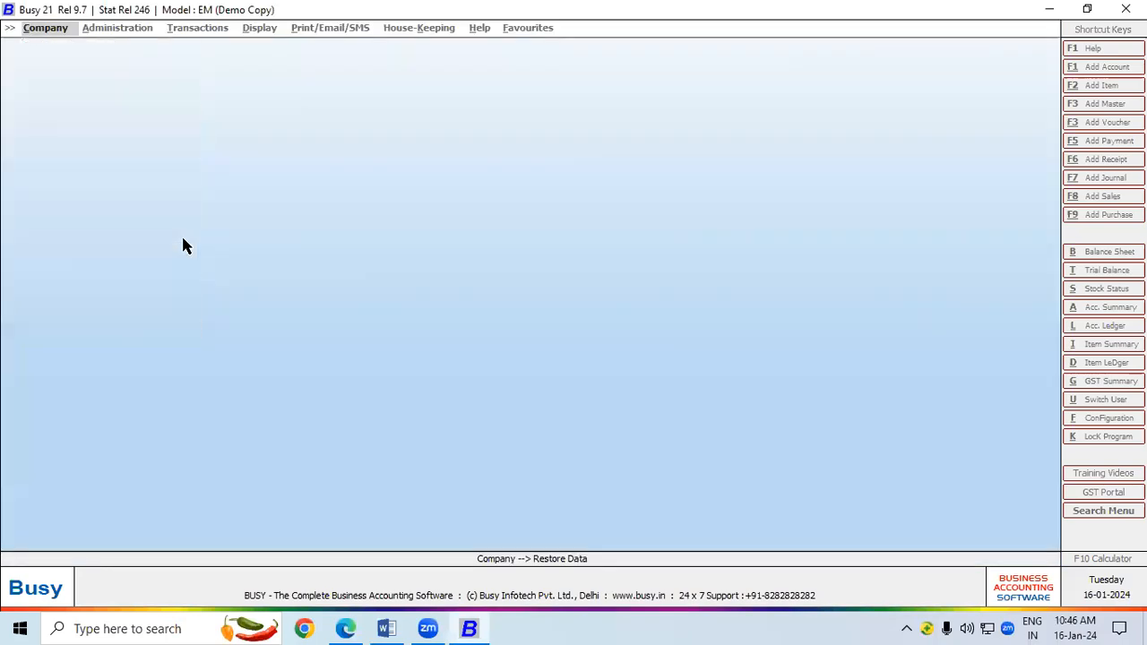
click(52, 29)
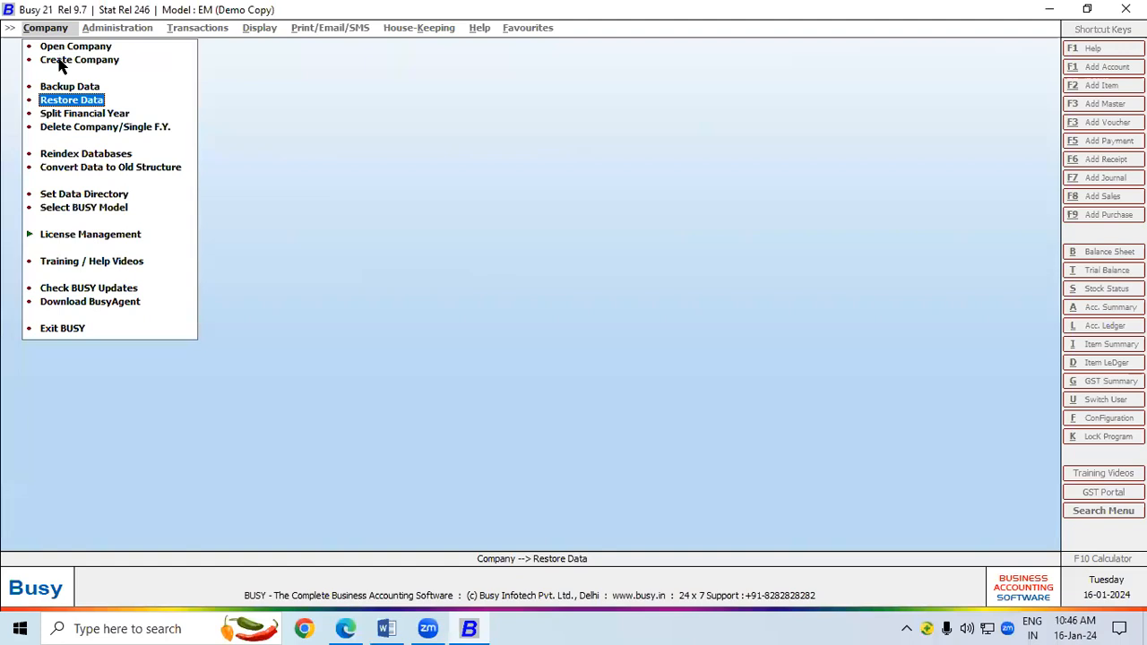
click(62, 49)
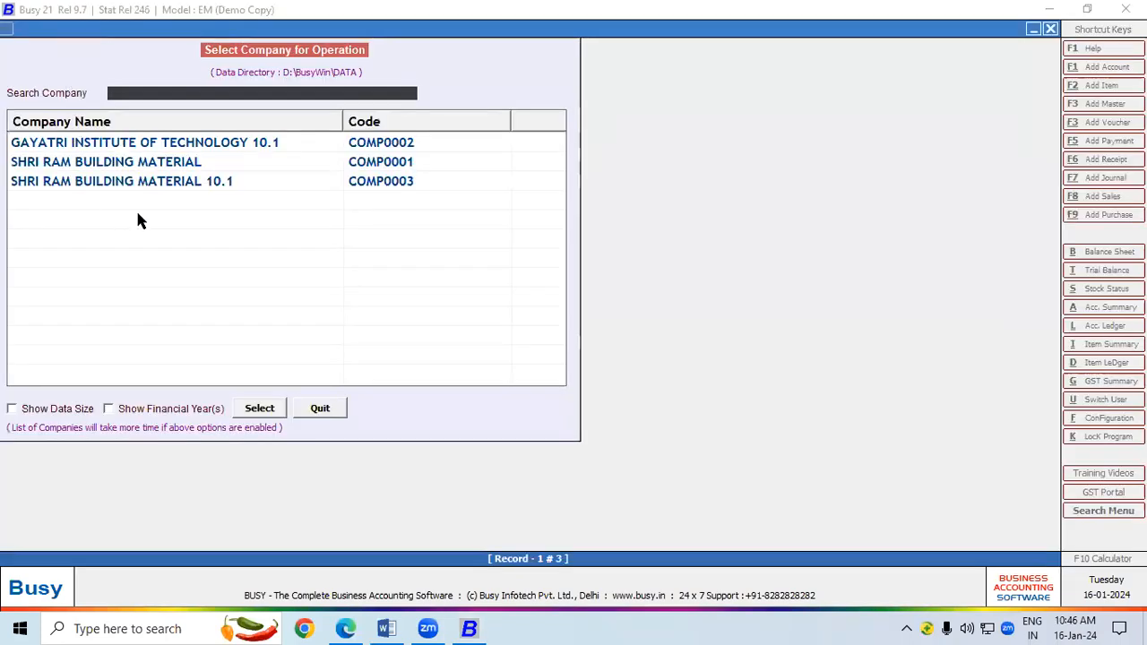
double_click(152, 180)
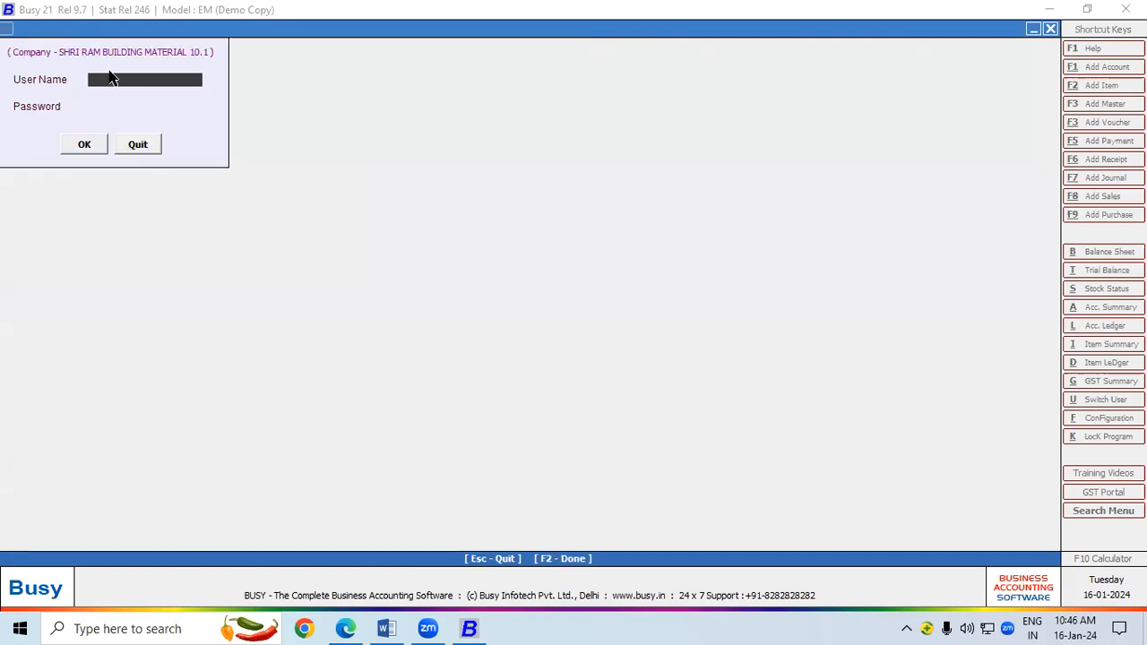
Log in with the superuser name and password to open the F.Y. 2023-24 company.
key(Return)
key(Return)
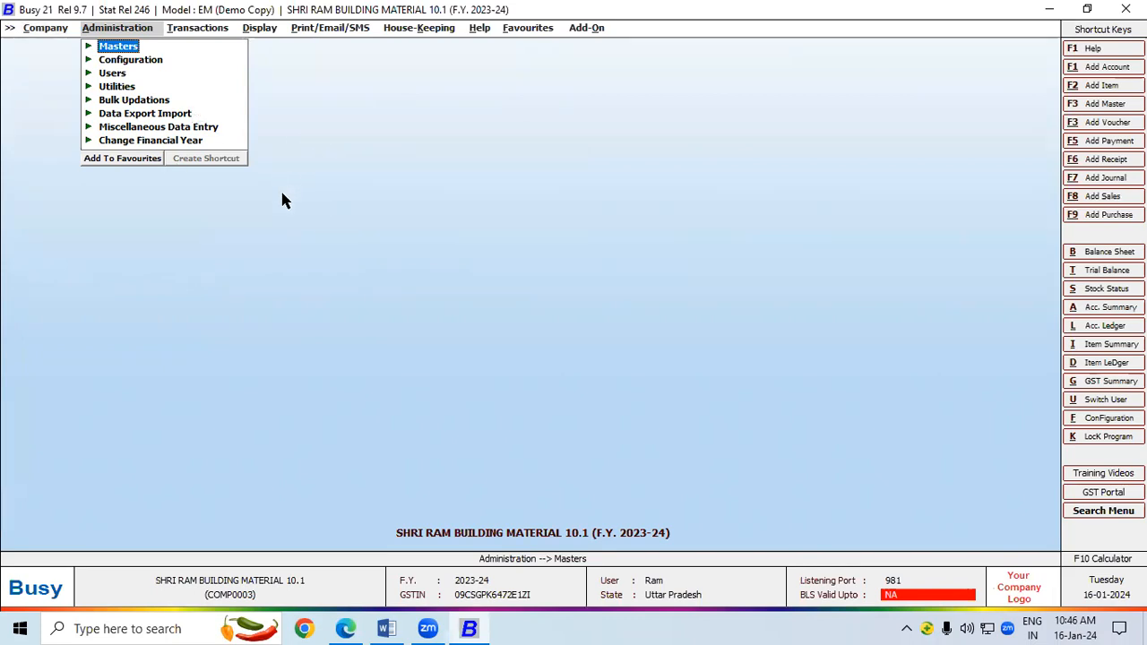
Open the superuser record via Administration > Users > Modify and erase its old name.
click(113, 73)
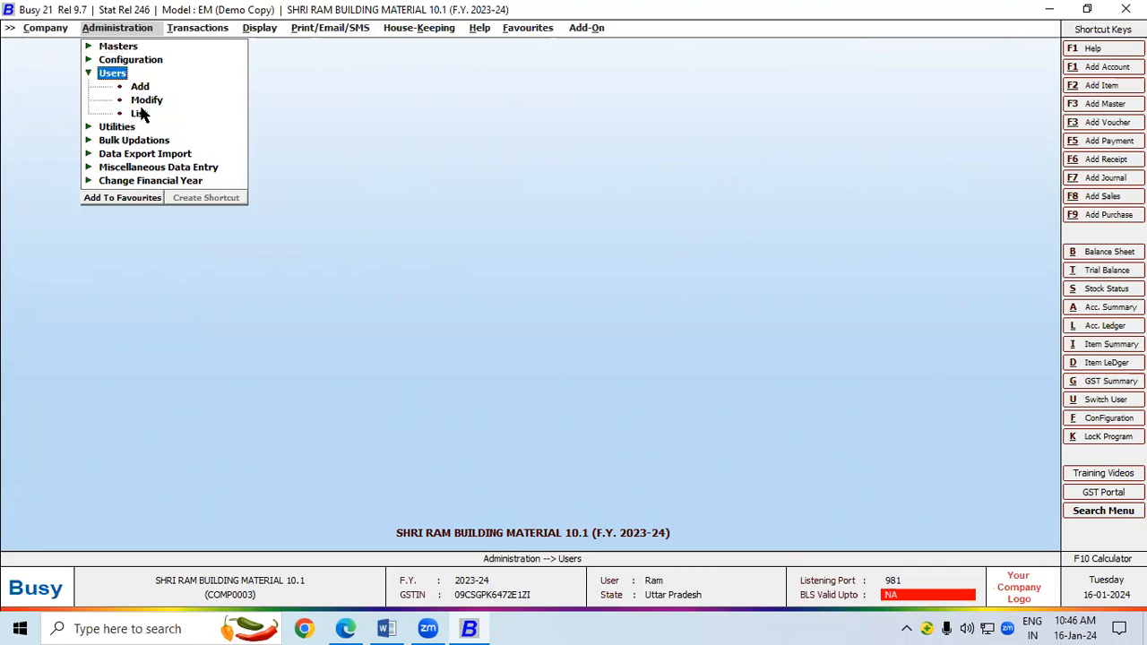
click(146, 101)
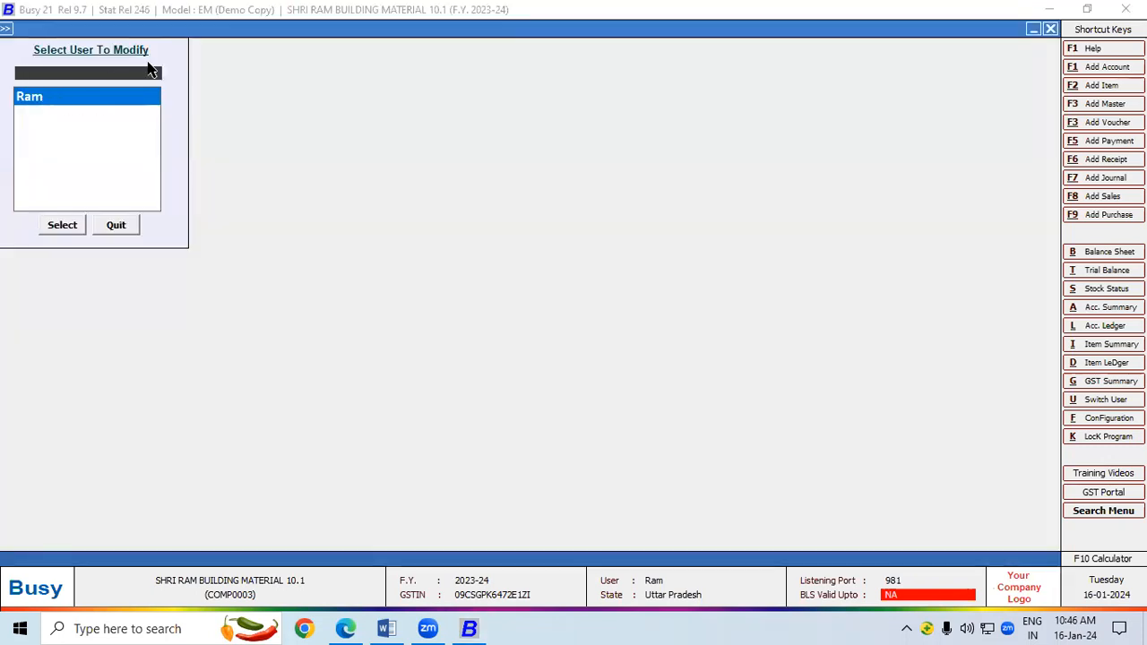
double_click(44, 99)
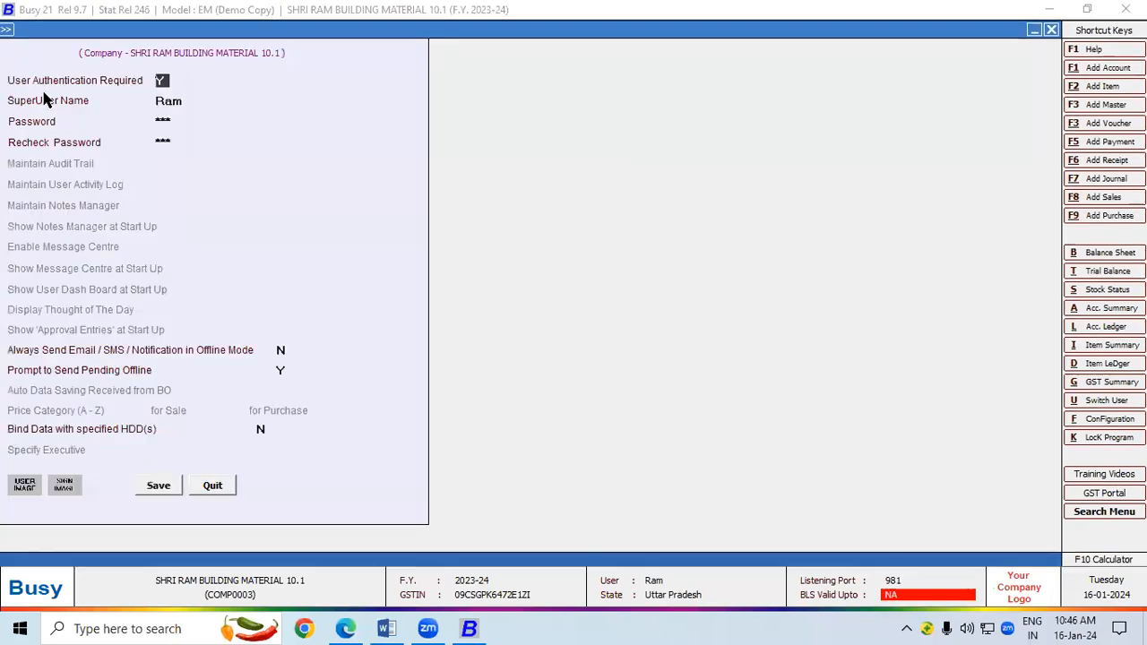
click(184, 101)
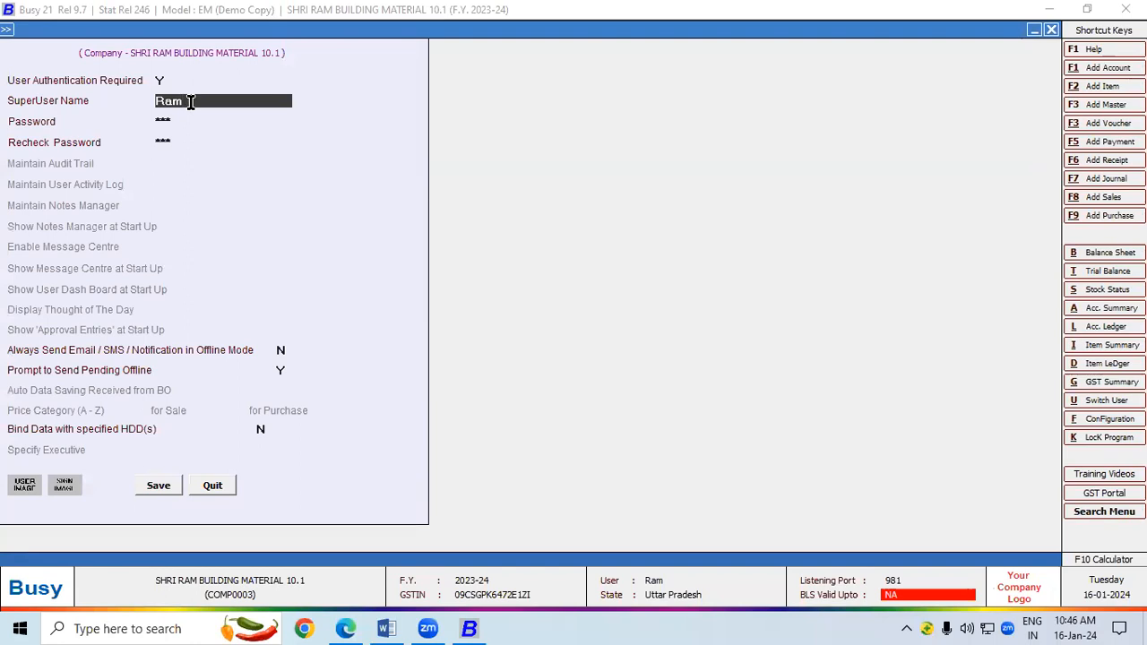
key(BackSpace)
key(BackSpace)
key(BackSpace)
key(BackSpace)
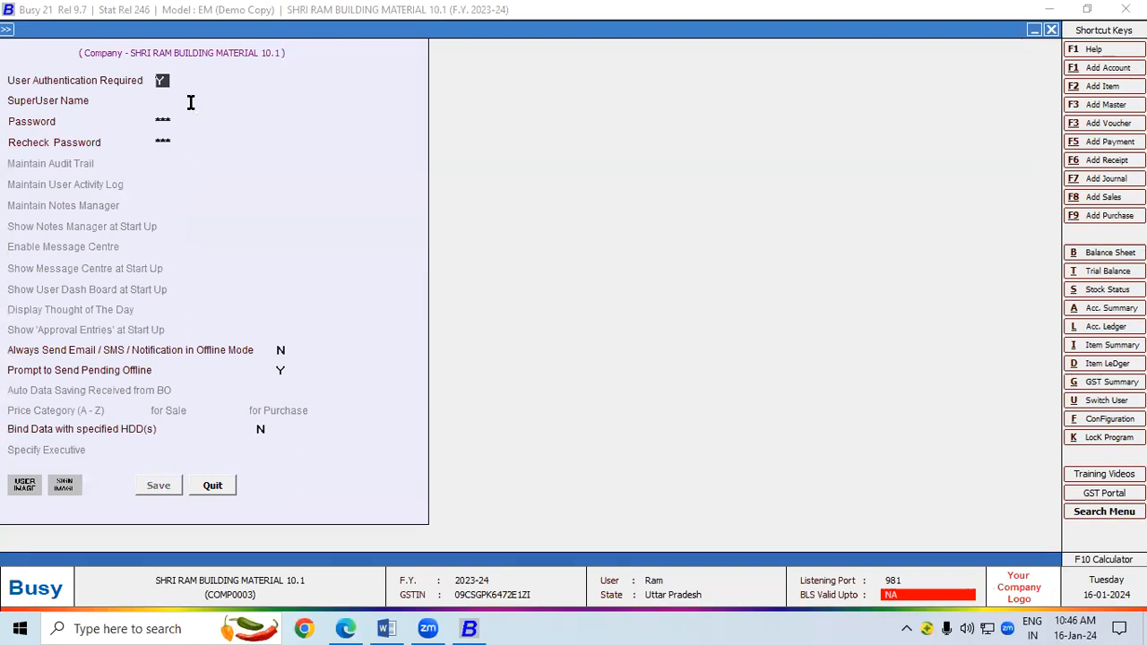
Enter the new superuser name, retype Password and Recheck Password, and save.
key(Return)
text(git)
key(Return)
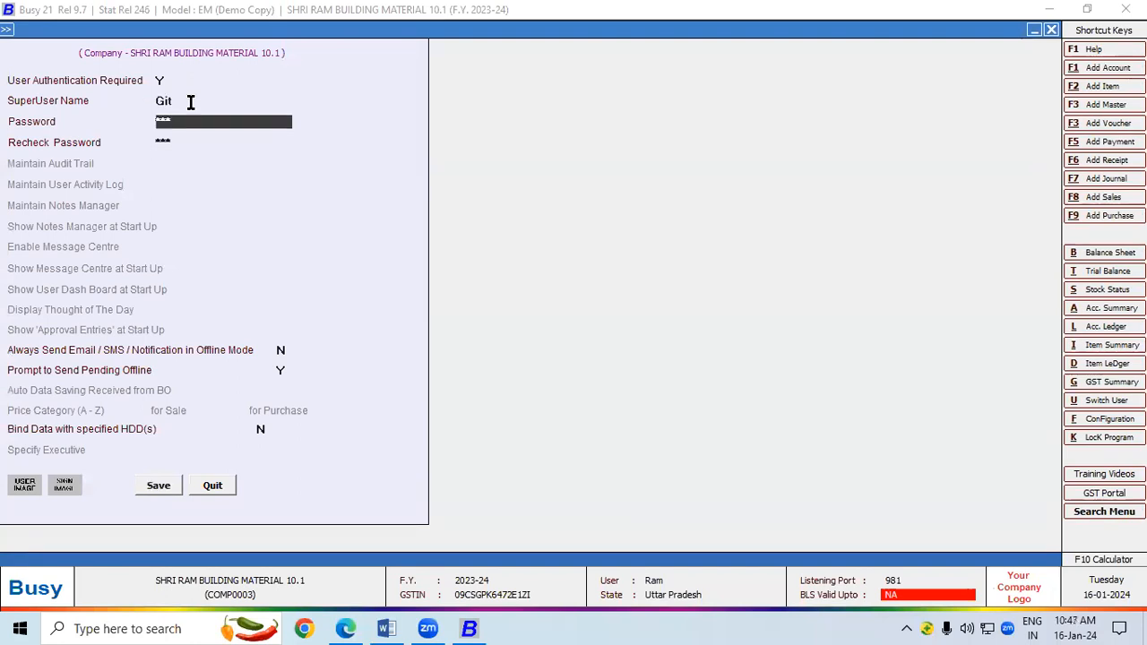
text(***)
key(Return)
text(***)
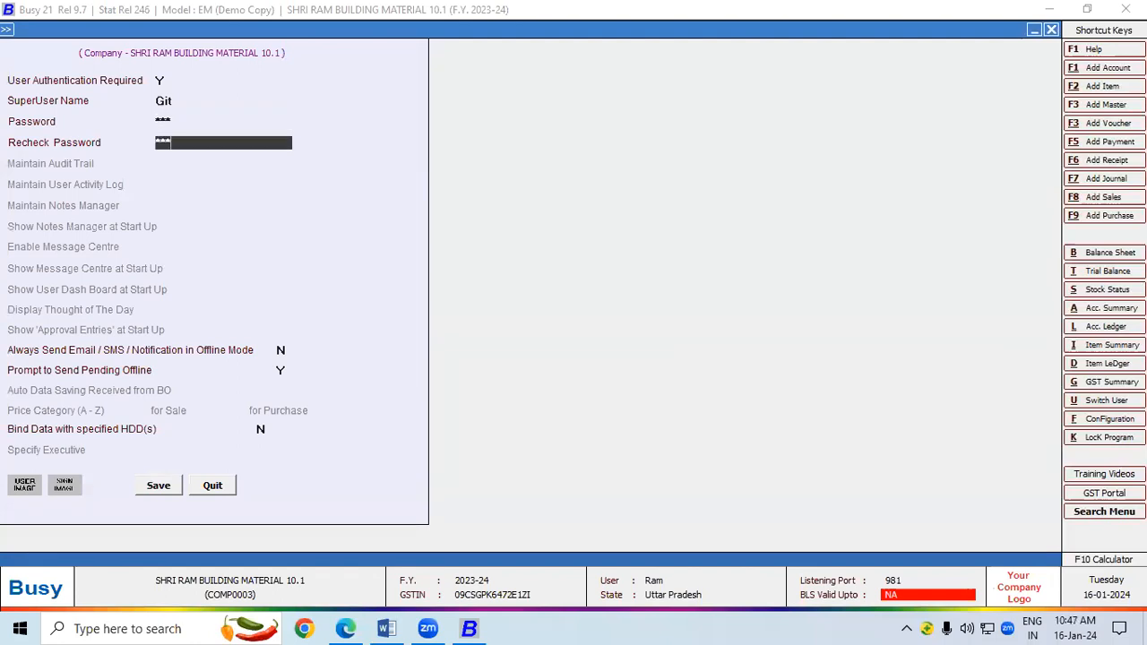
key(Return)
key(Return)
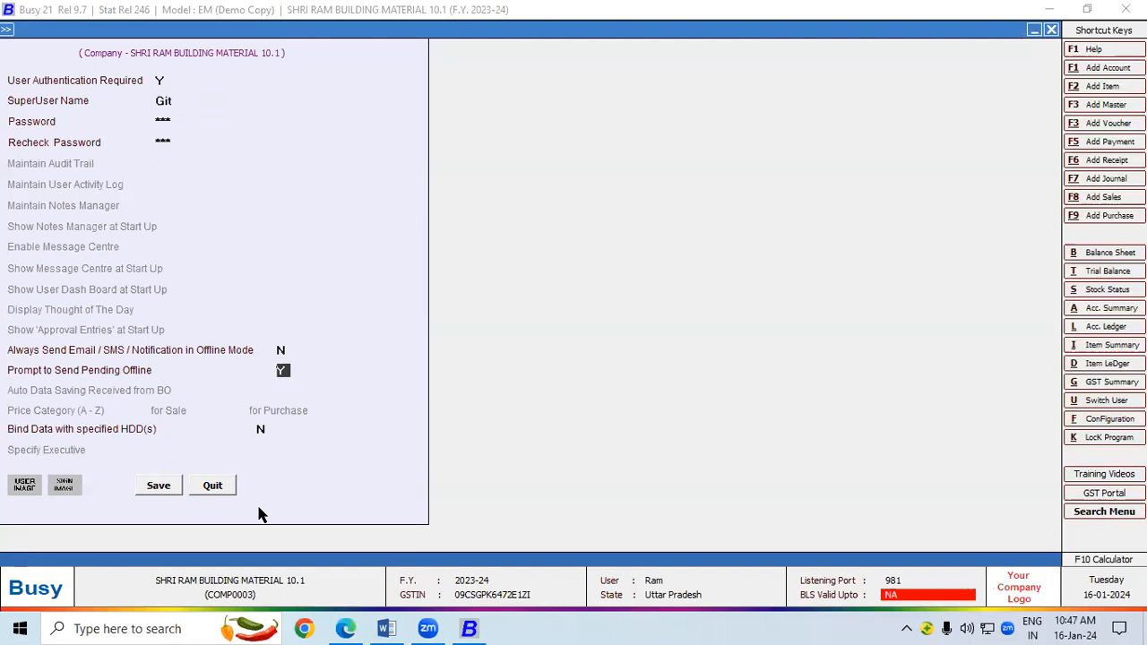
click(158, 485)
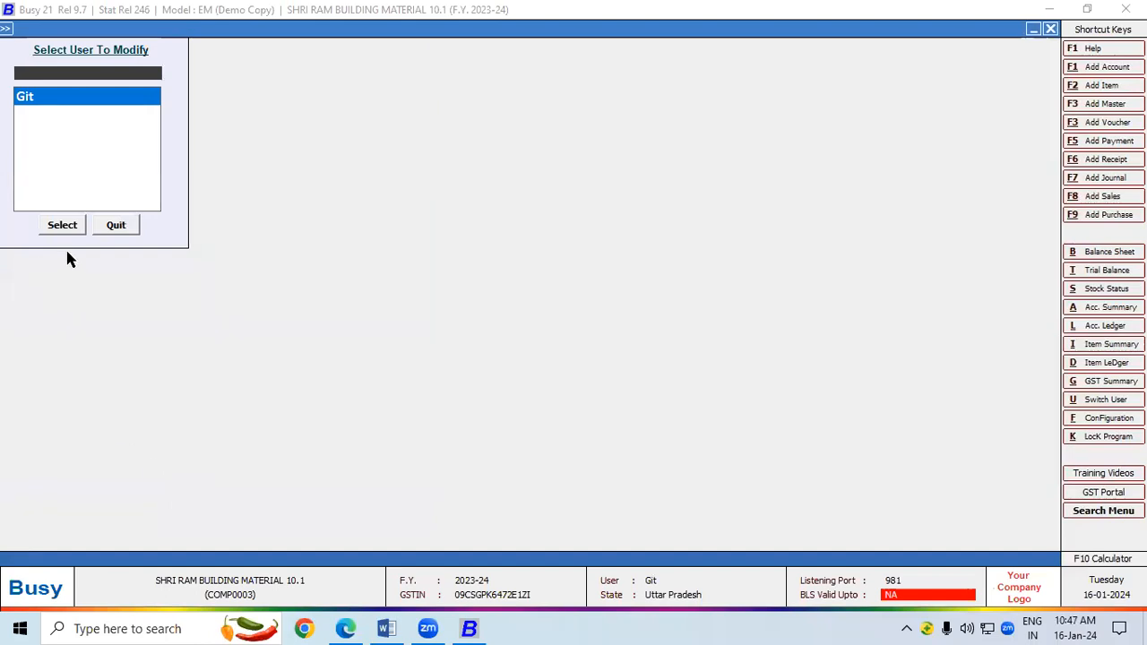
Close the company without a backup and reopen SHRI RAM BUILDING MATERIAL 10.1.
click(115, 225)
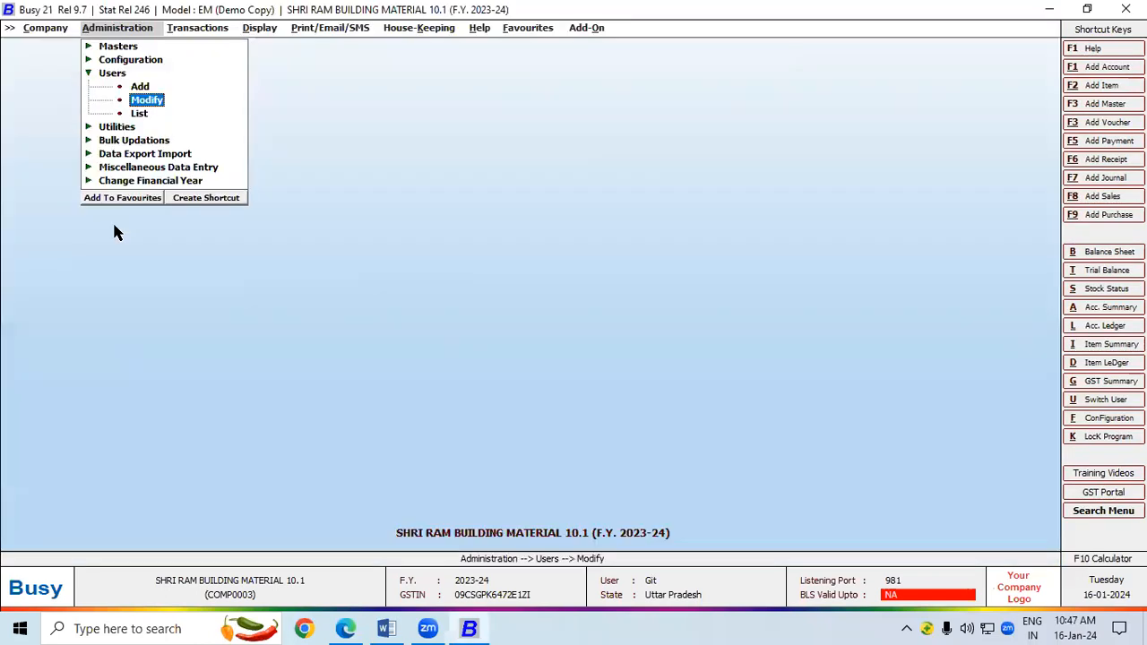
click(44, 28)
click(50, 47)
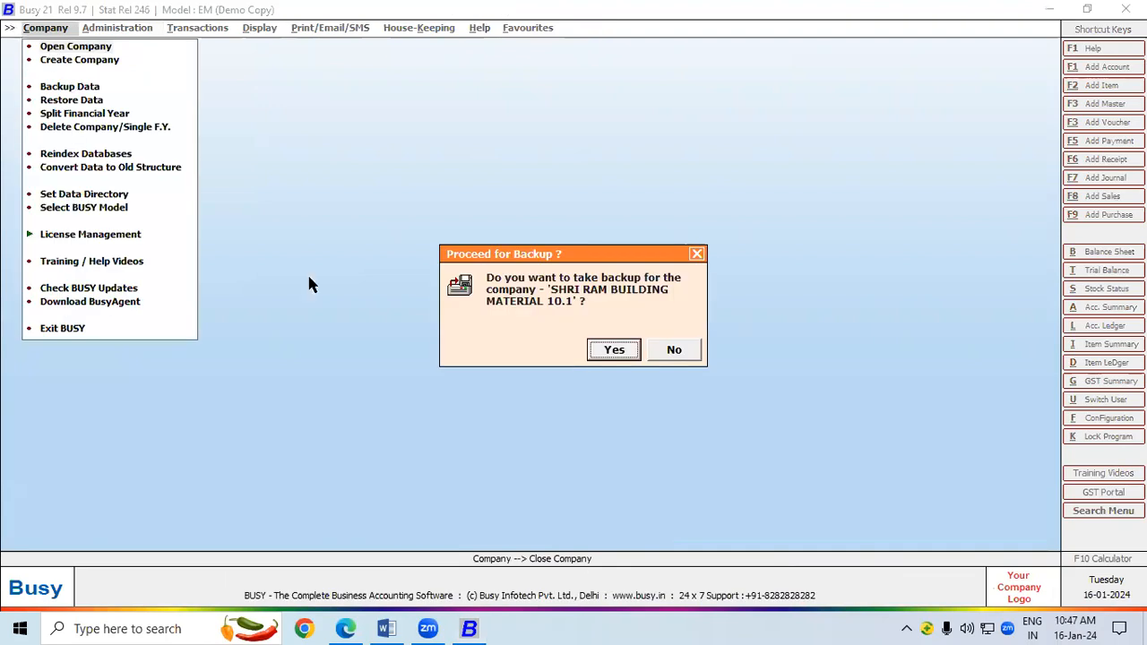
click(686, 351)
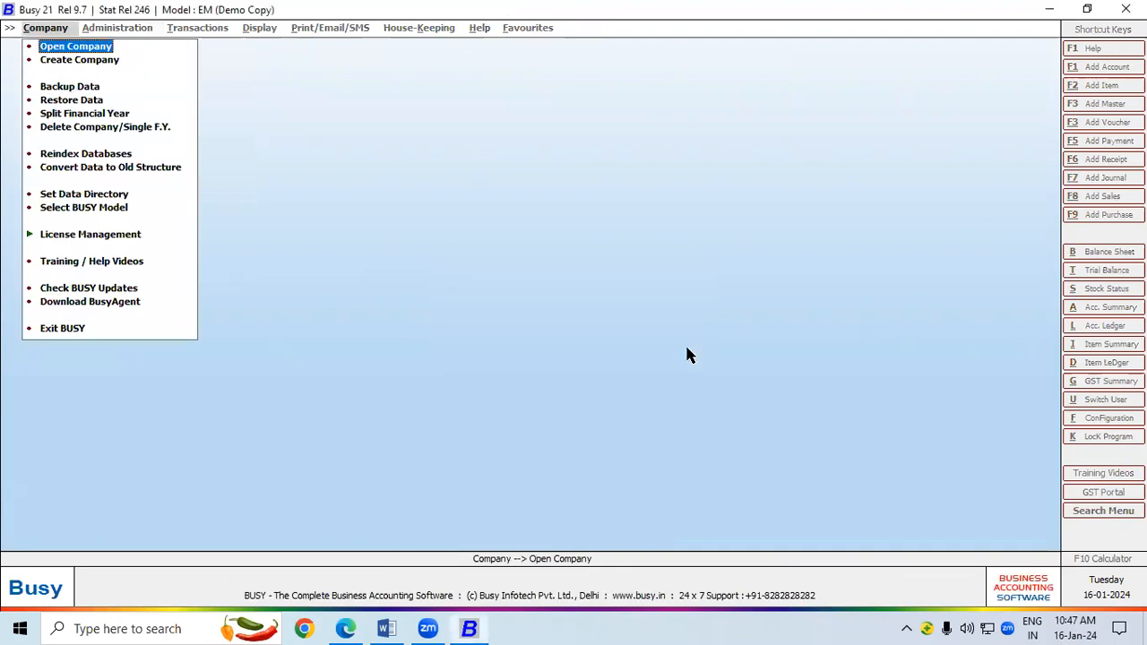
click(87, 50)
click(113, 182)
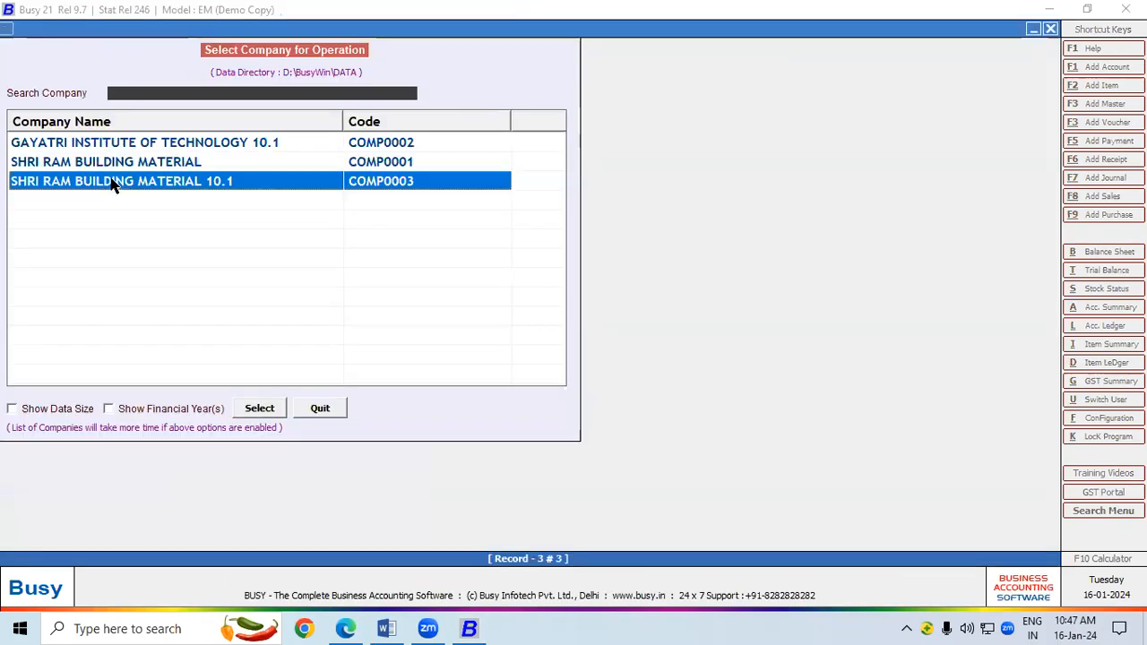
double_click(113, 182)
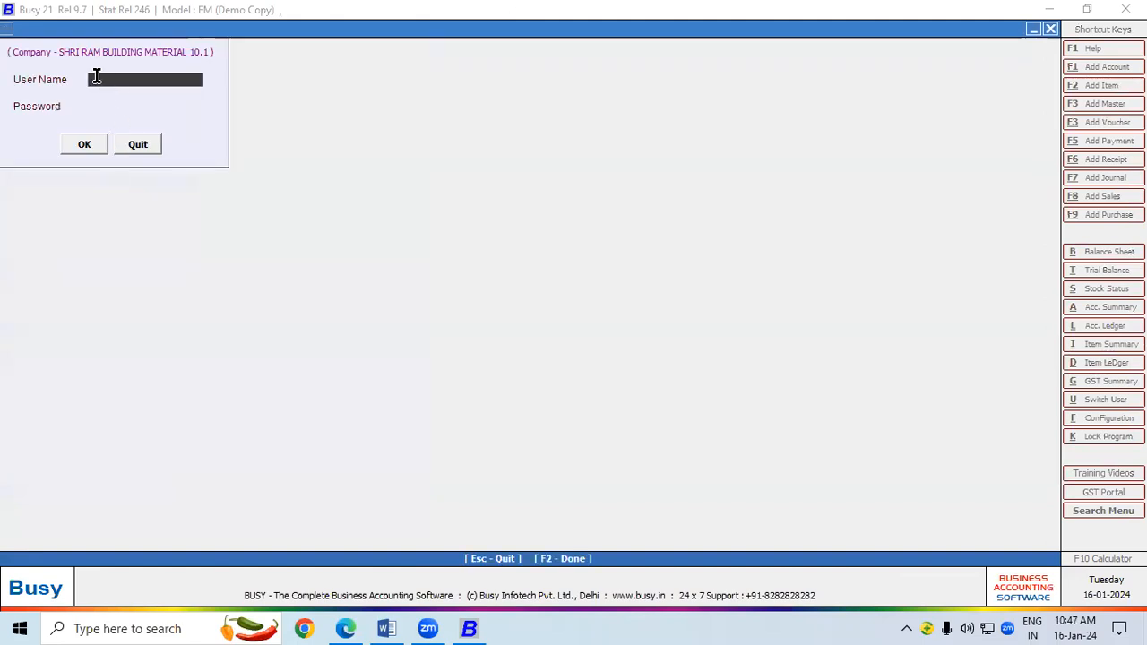
Log in with the superuser's new name and password after an invalid-name error.
text(ram)
key(Return)
key(Return)
text(git)
key(Return)
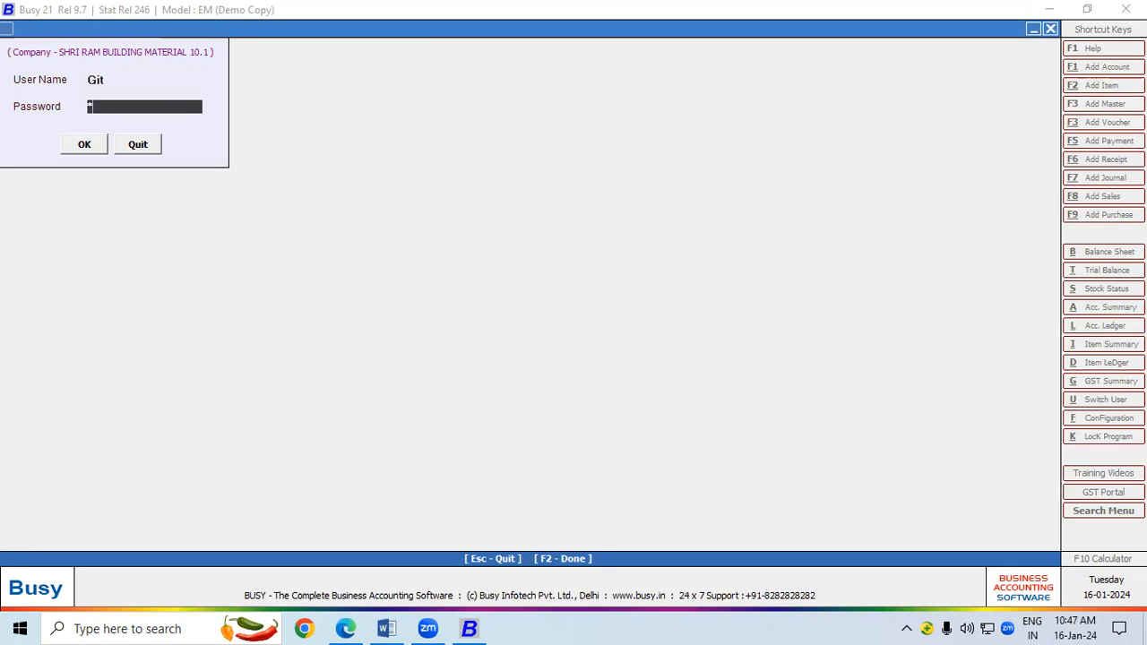
text(***)
key(Return)
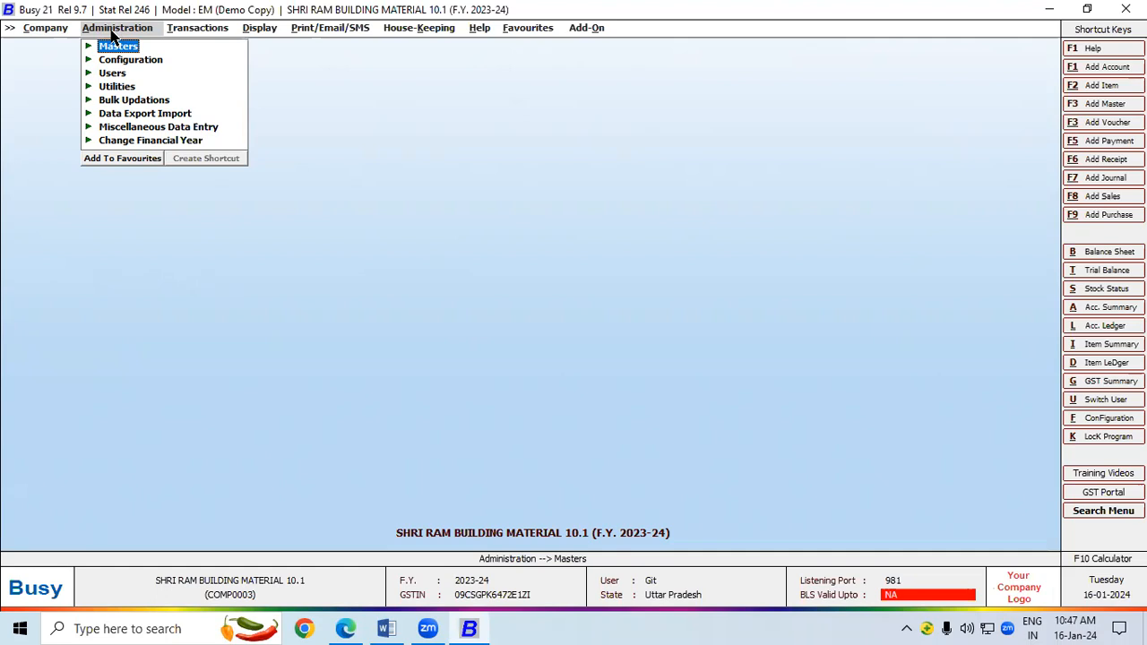
Open the superuser record from Administration > Users > Modify and clear its name.
click(123, 74)
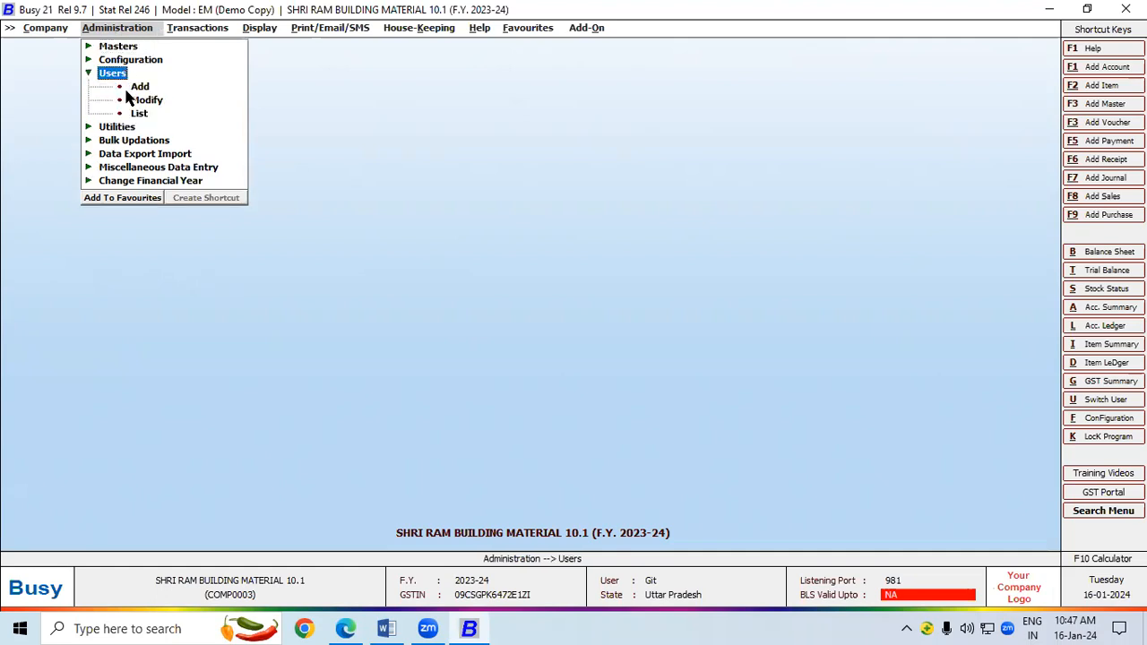
click(135, 98)
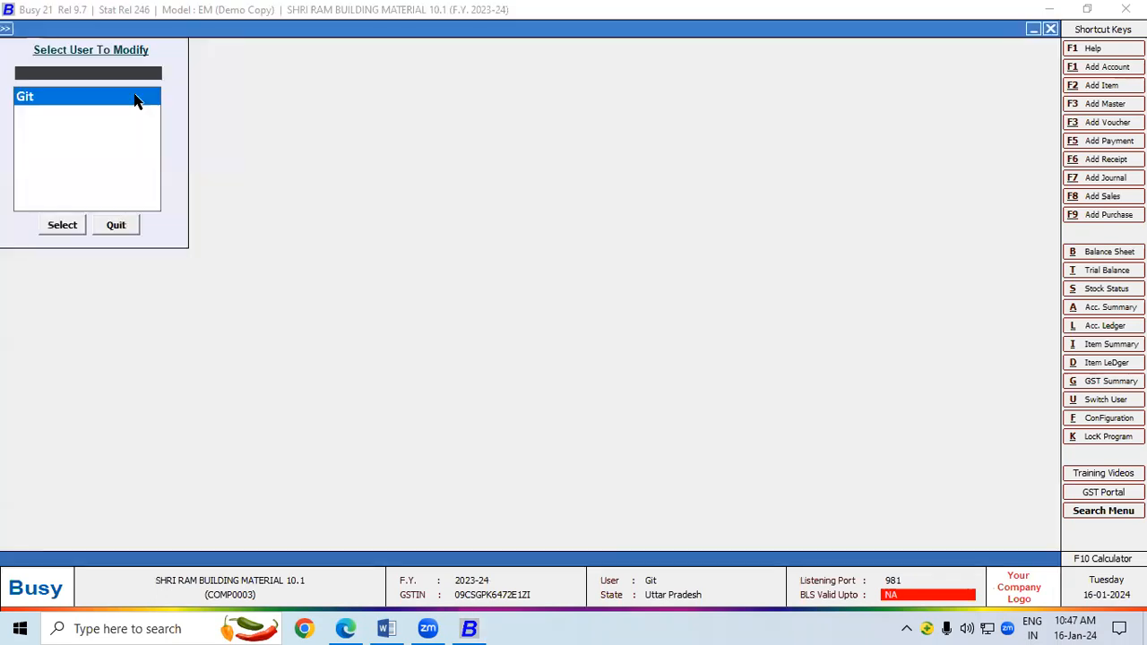
double_click(18, 97)
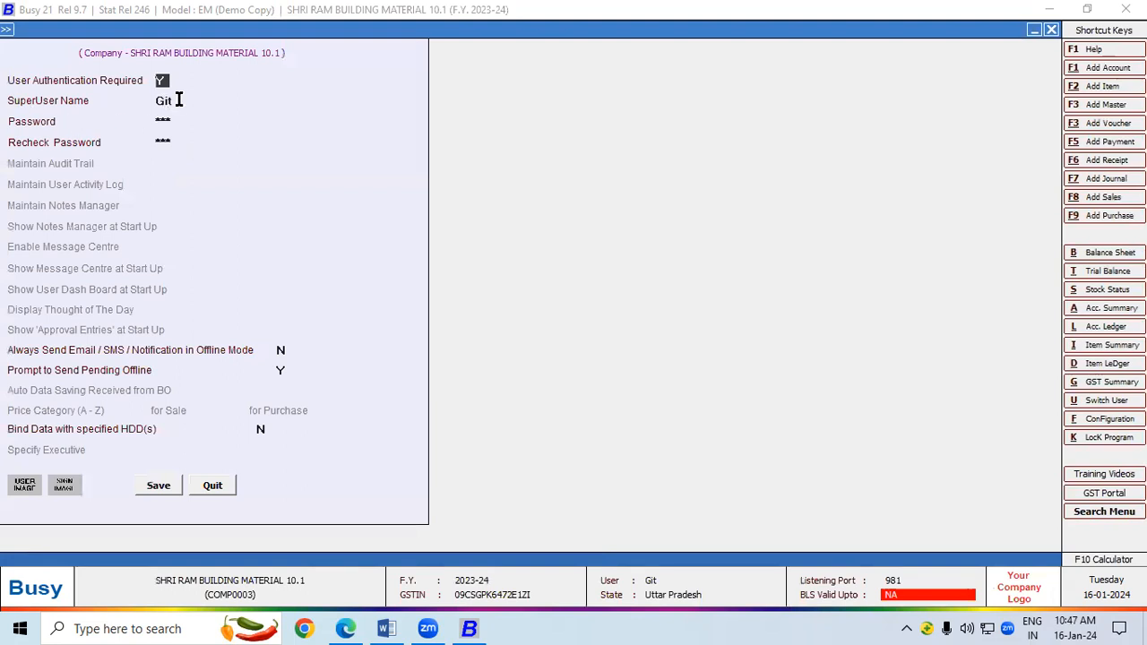
click(179, 100)
key(BackSpace)
key(BackSpace)
key(BackSpace)
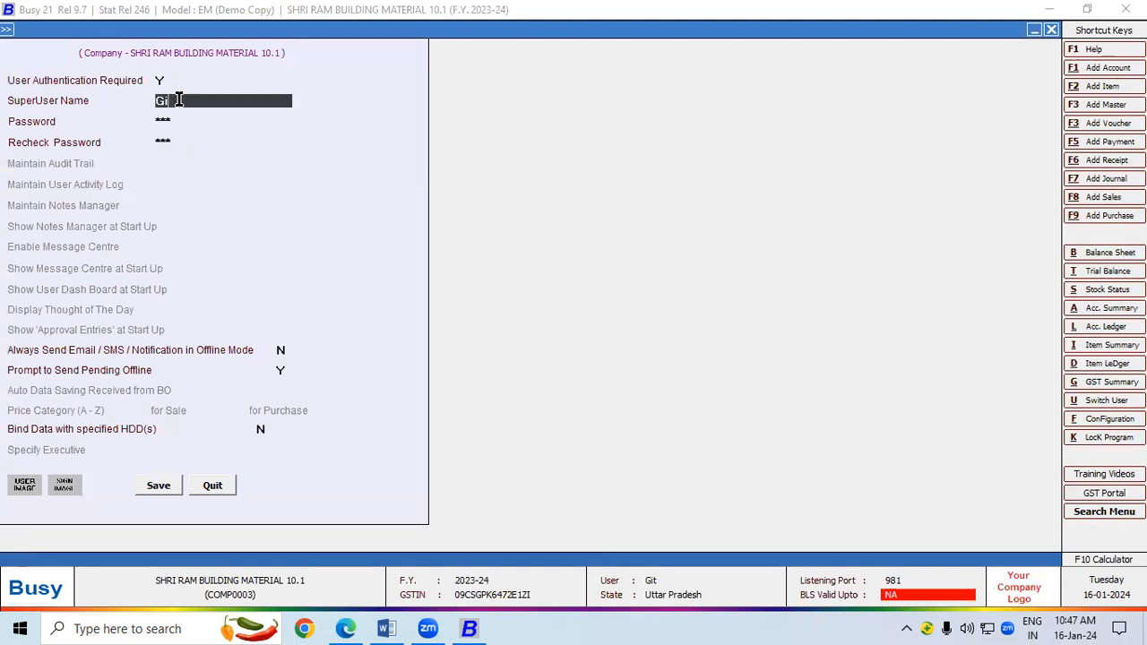
Enter the new superuser login name and password twice, save, and close the user list.
text(ram)
key(Return)
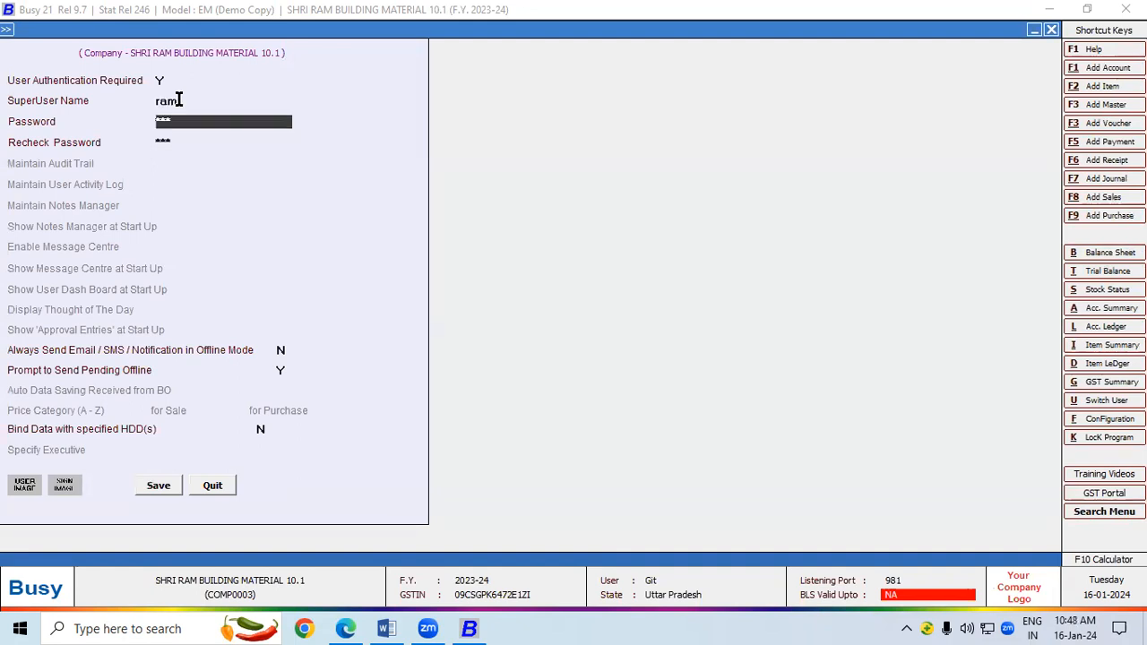
text(***)
key(Return)
text(***)
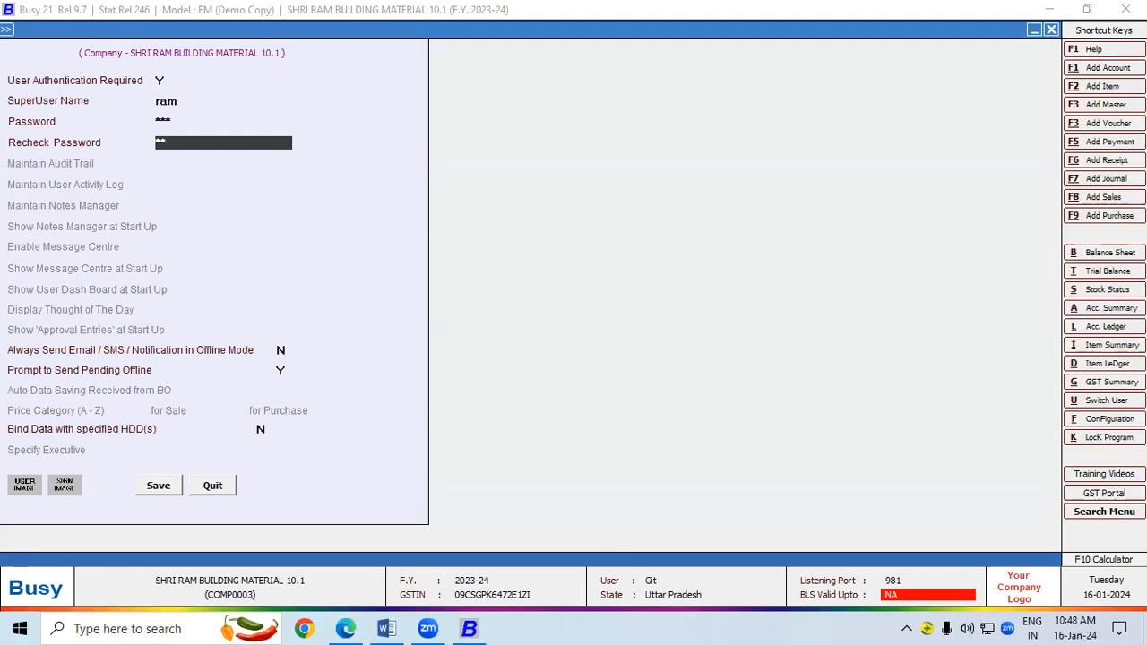
key(Return)
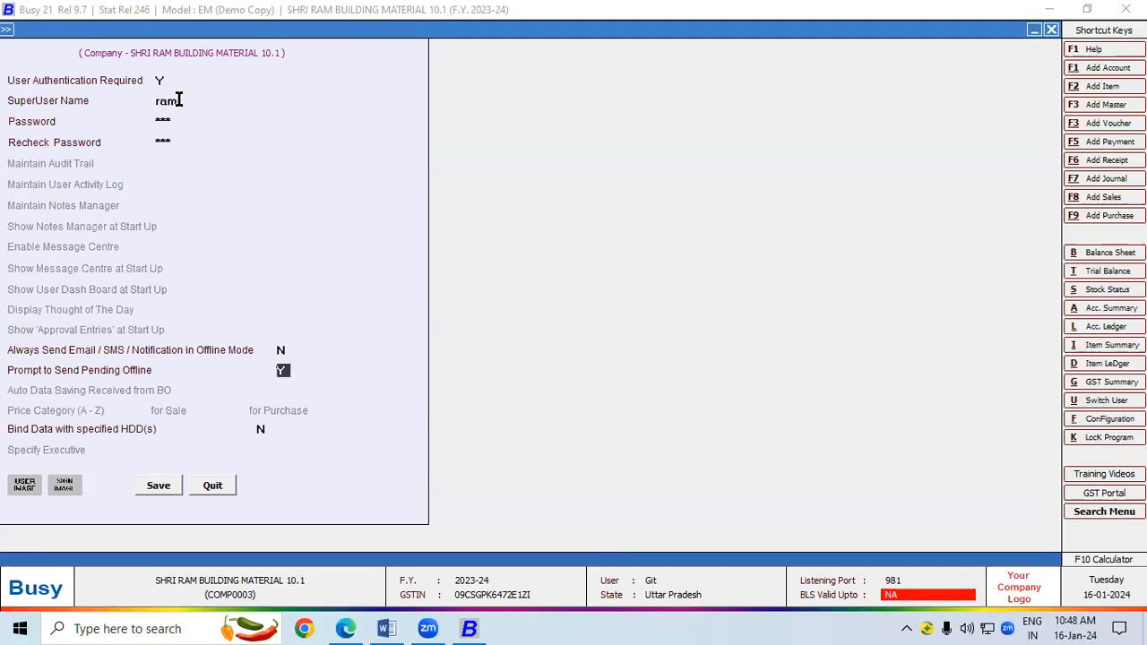
click(154, 482)
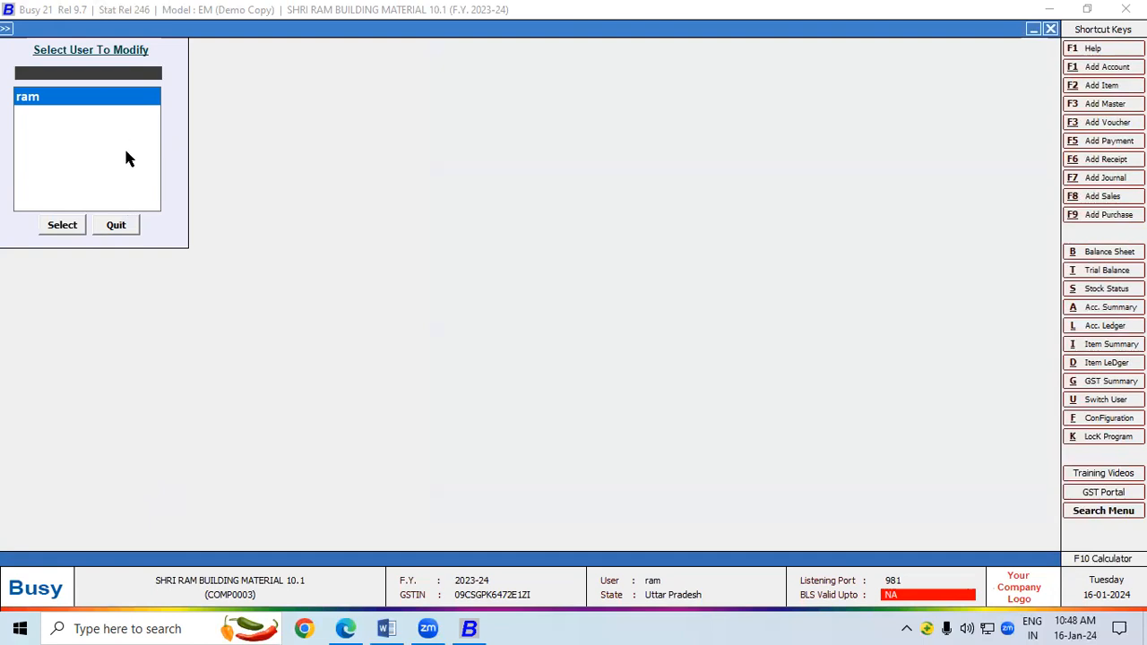
click(127, 230)
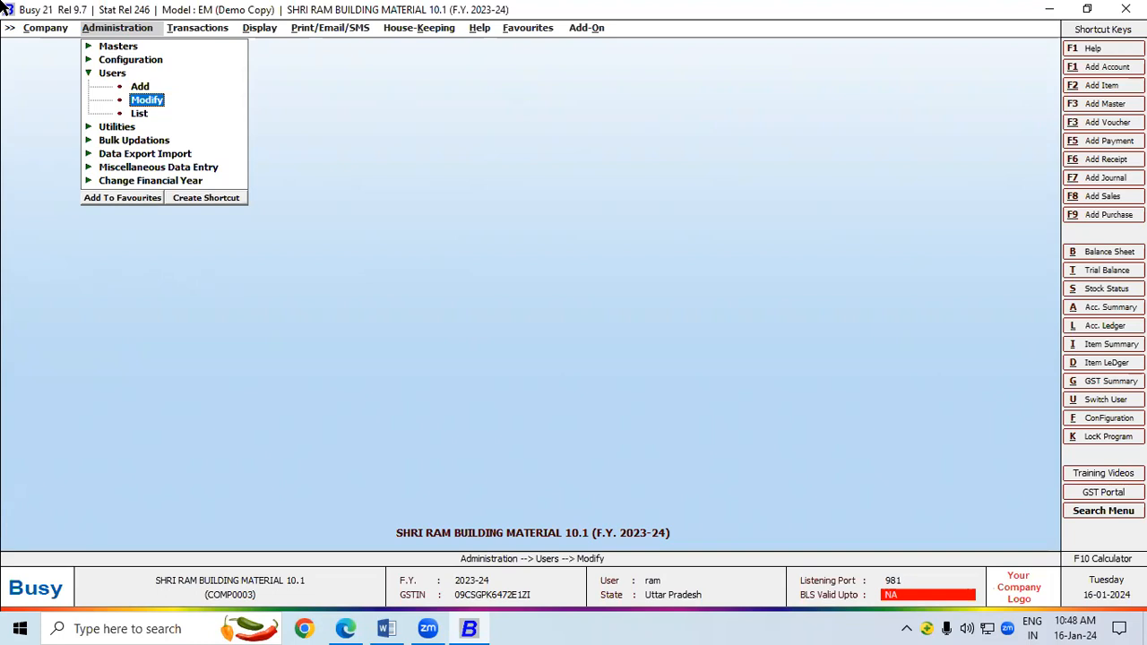
Create a new user, entering its user name and the password twice, and save it.
click(137, 87)
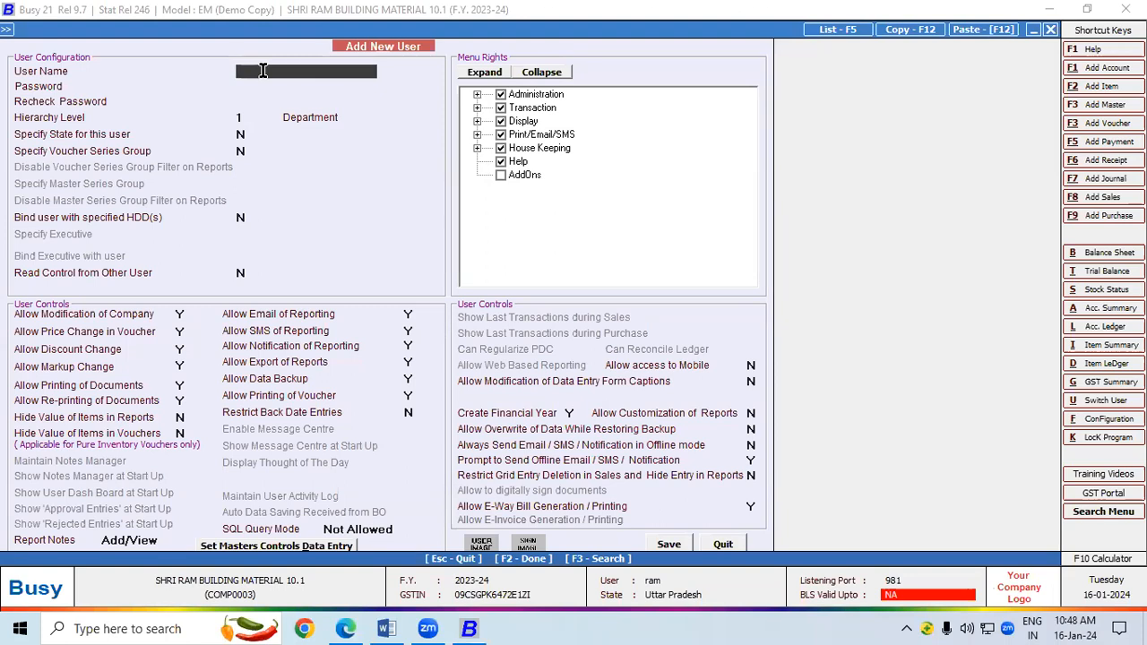
text(ramesh)
key(Return)
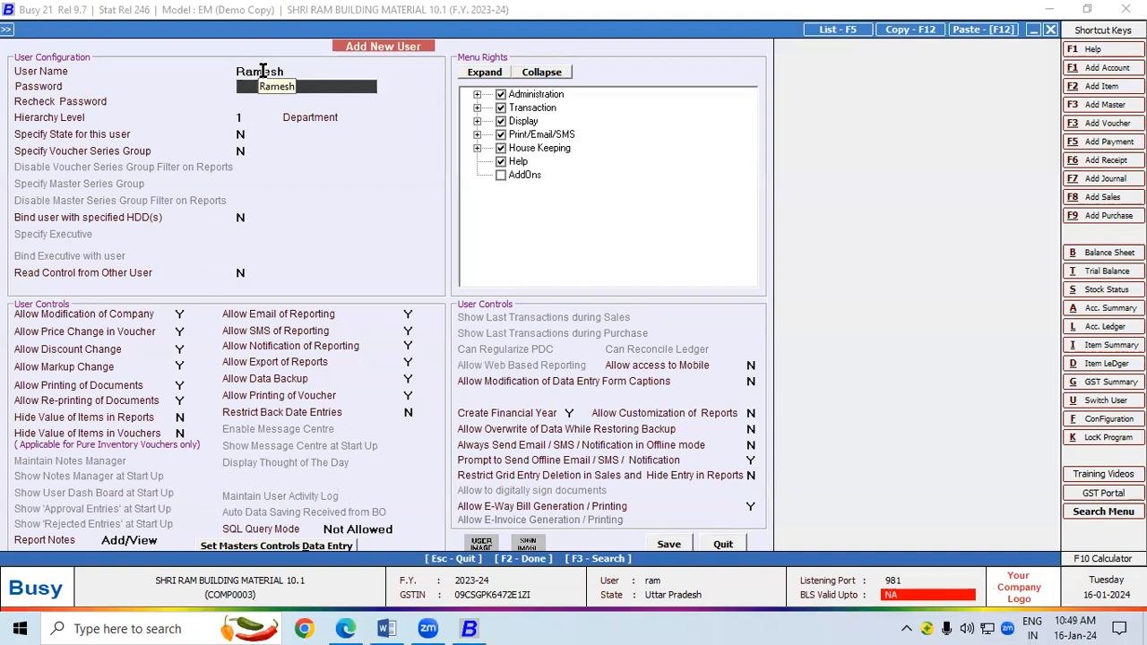
text(******)
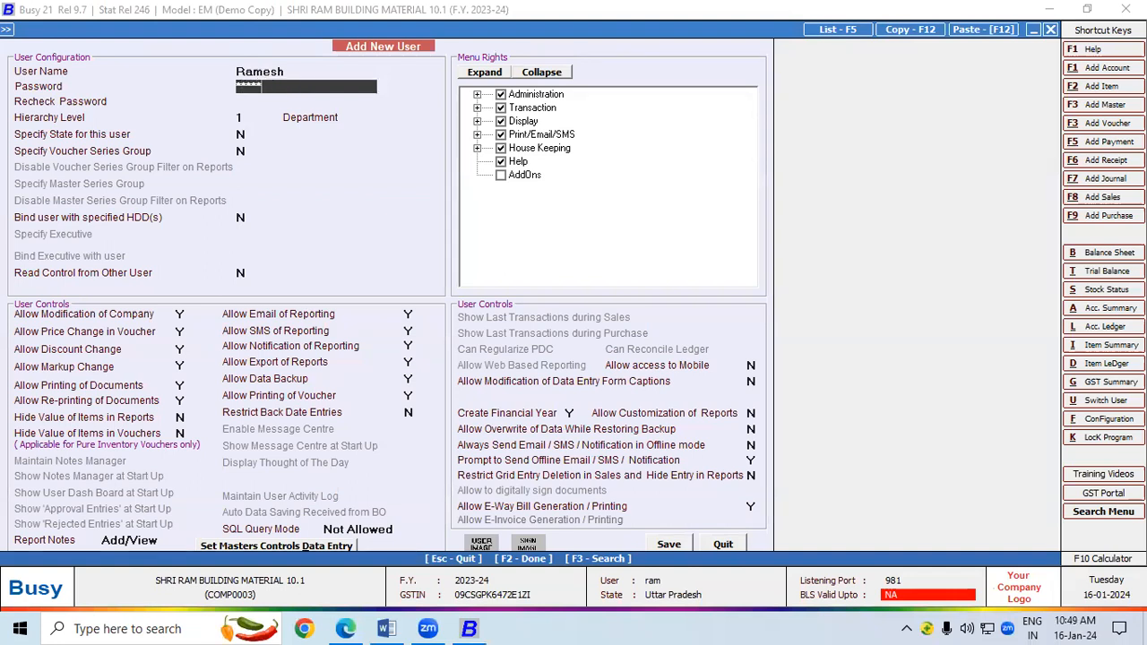
key(Return)
text(******)
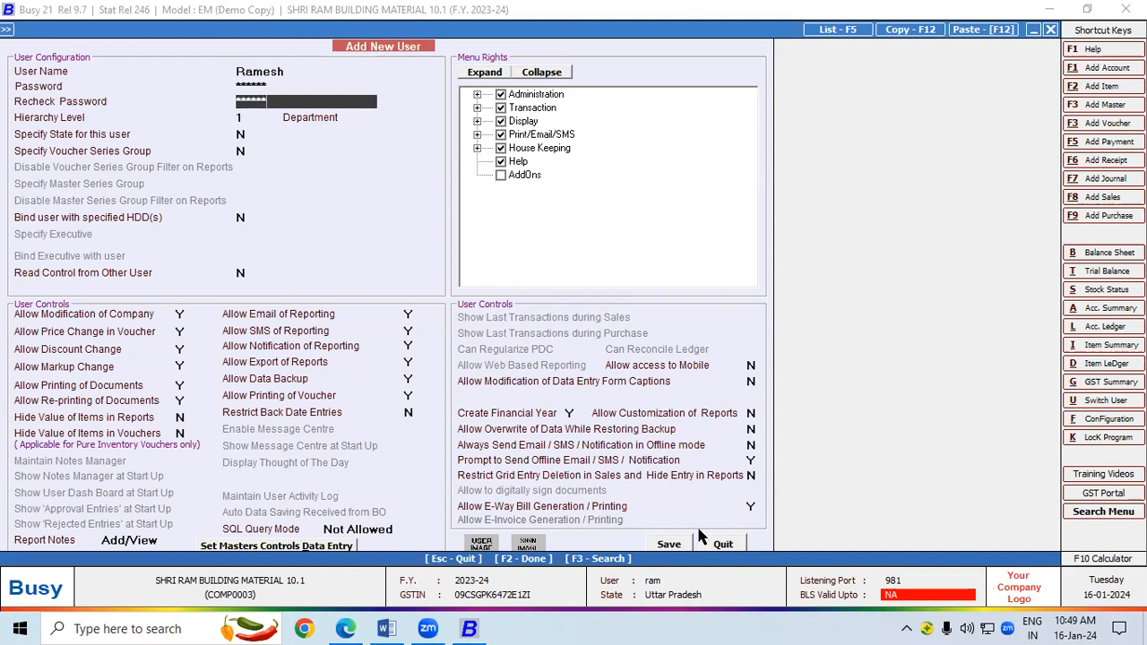
click(670, 545)
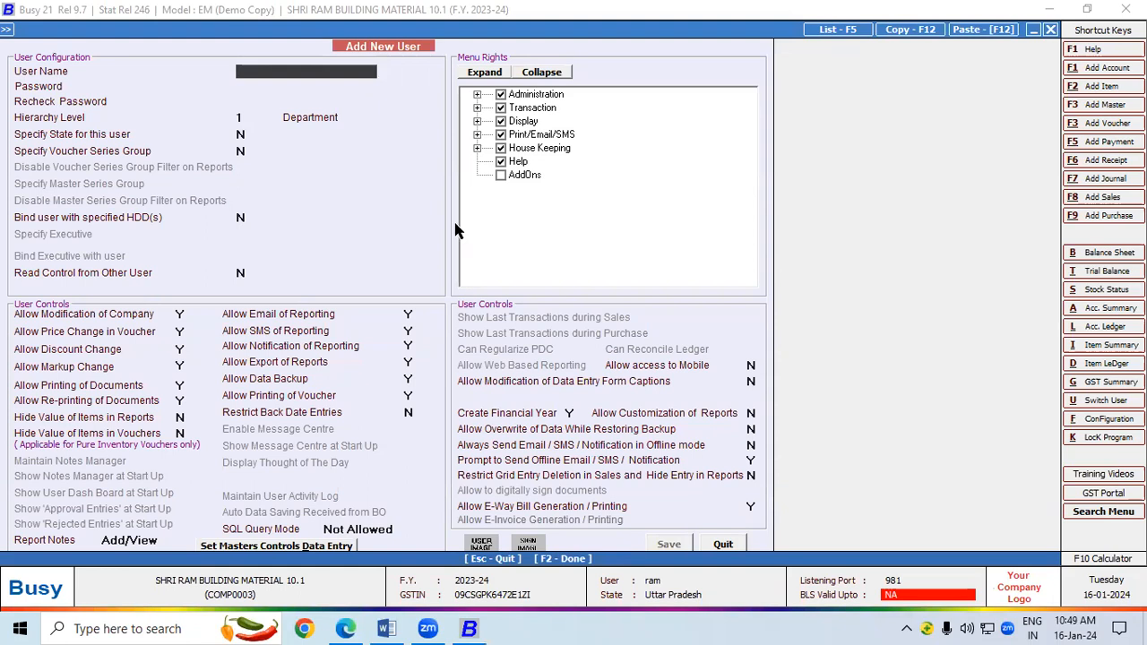
key(Escape)
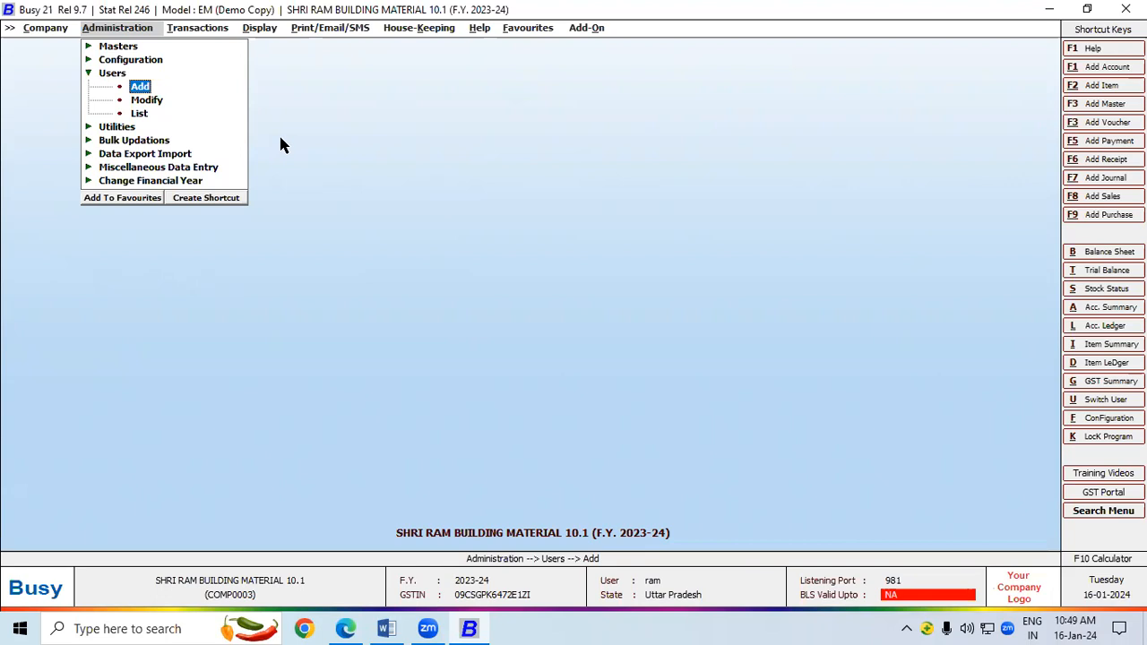
Check that the new user is in the users list, then close the company without a backup.
click(154, 102)
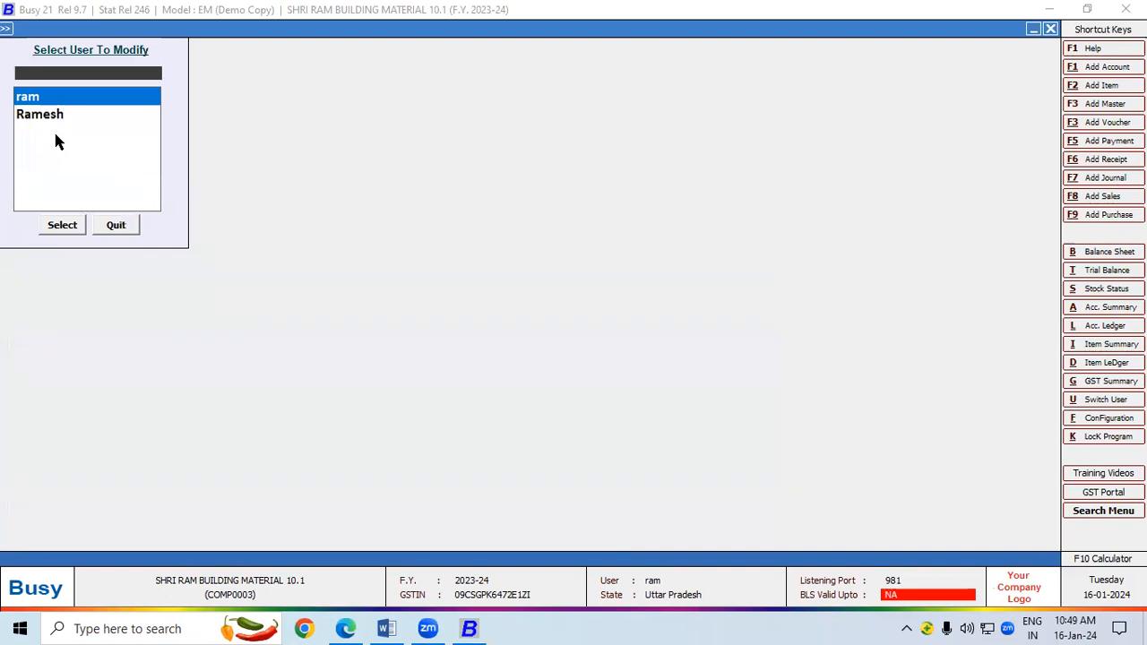
key(Escape)
click(42, 29)
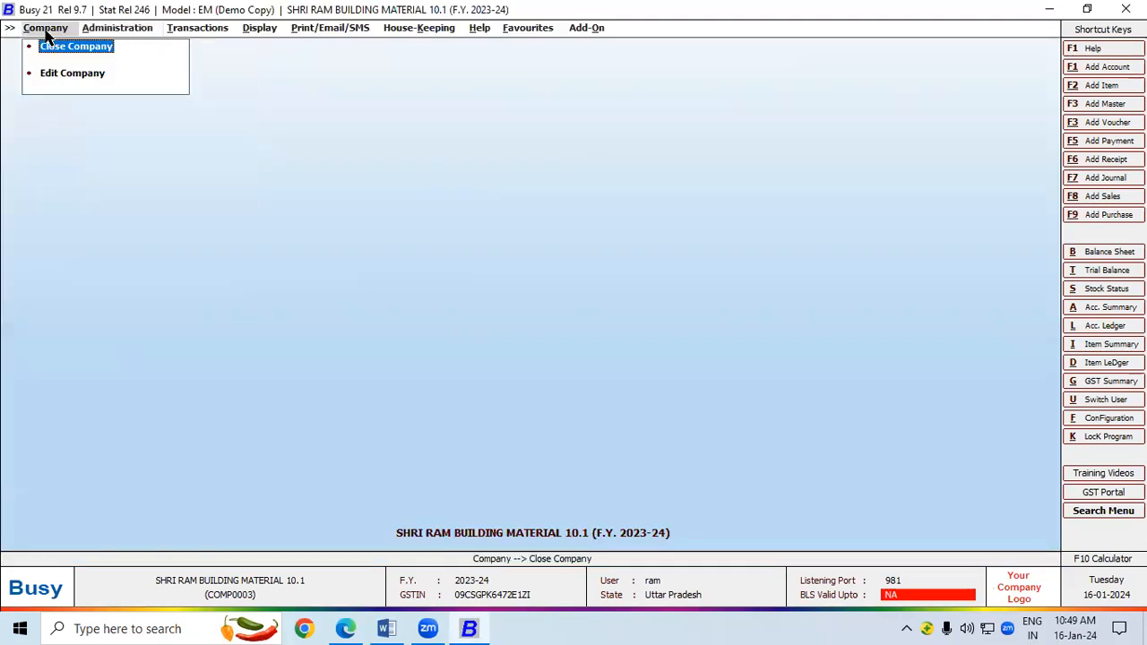
click(43, 44)
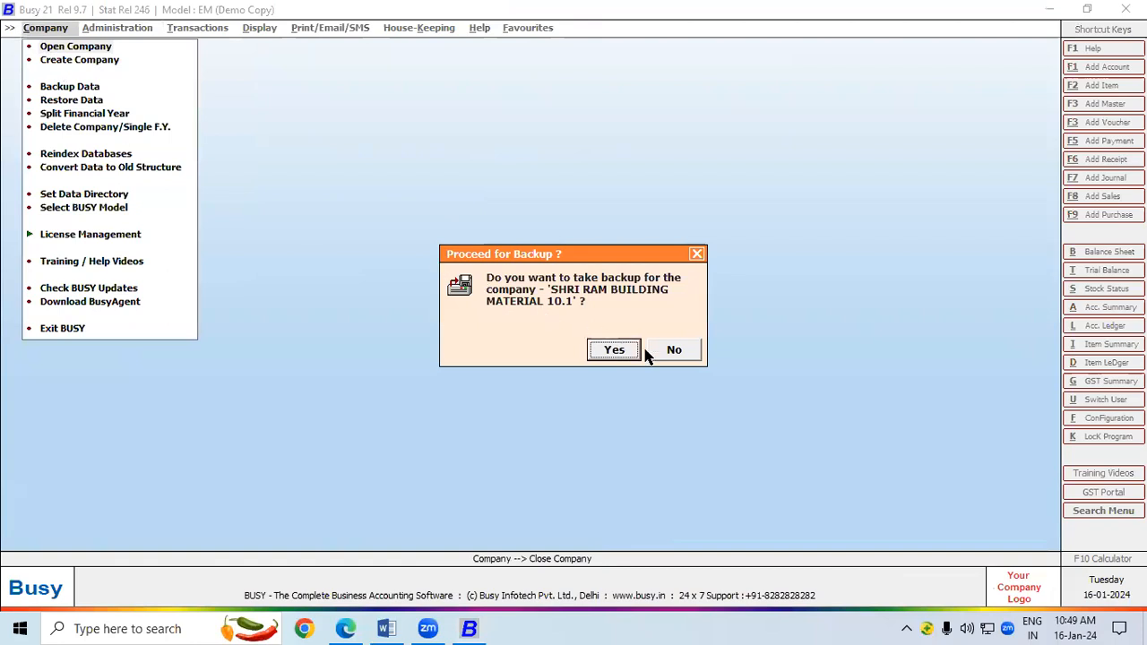
click(664, 355)
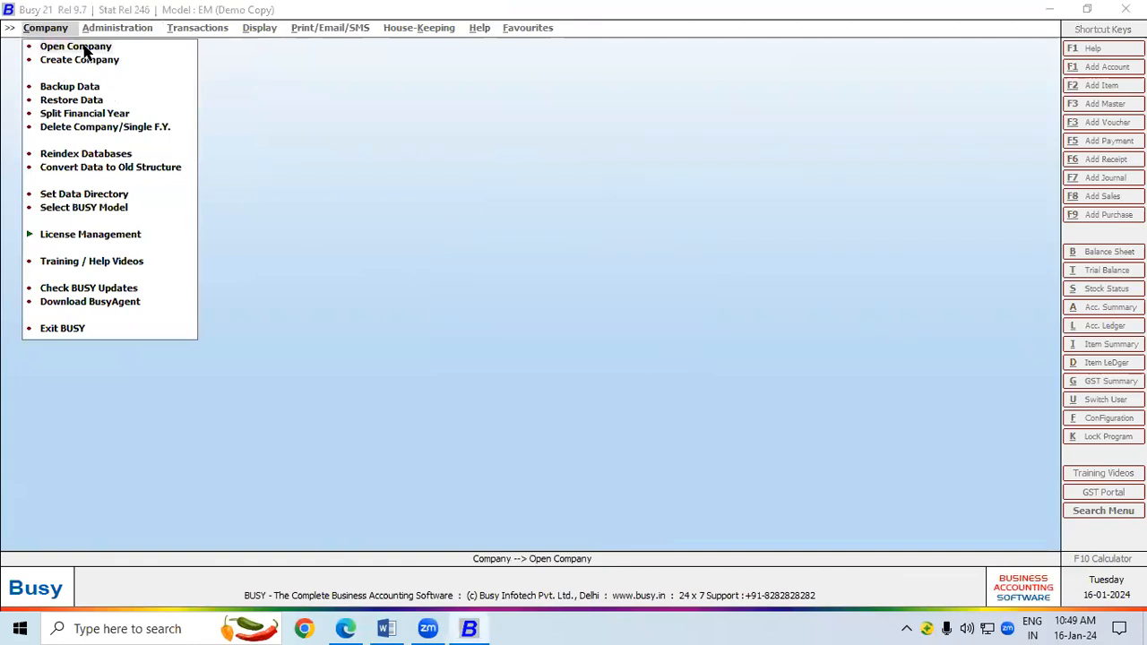
Reopen SHRI RAM BUILDING MATERIAL 10.1 and log in with the new user's name and password.
click(85, 49)
double_click(110, 183)
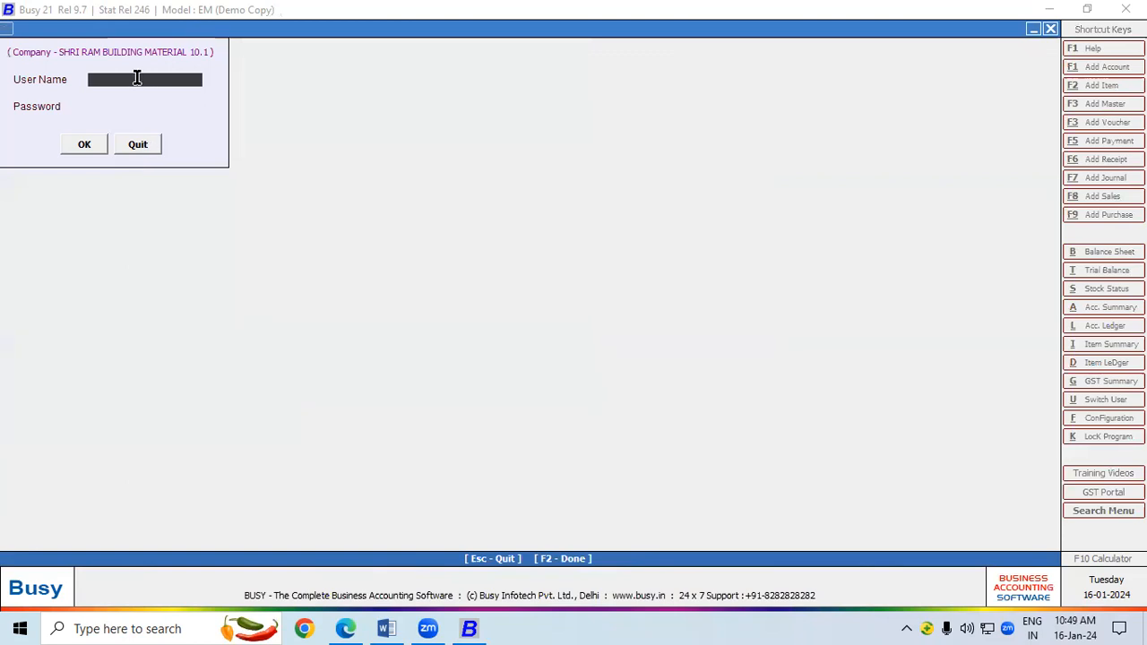
text(ramesh)
key(Return)
text(******)
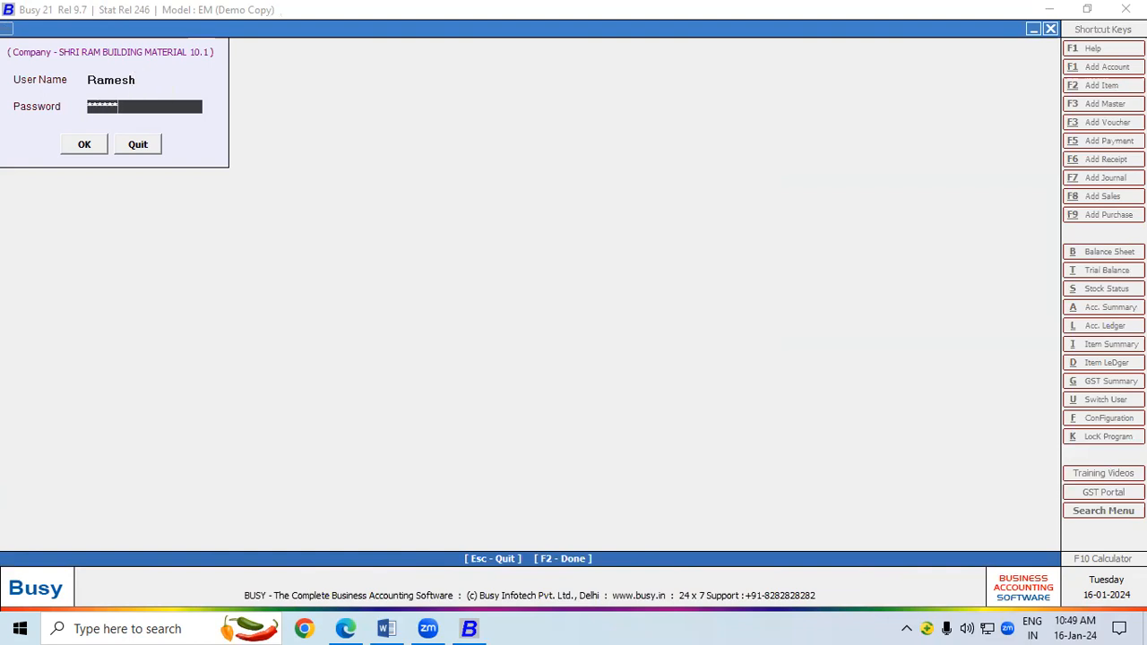
click(91, 139)
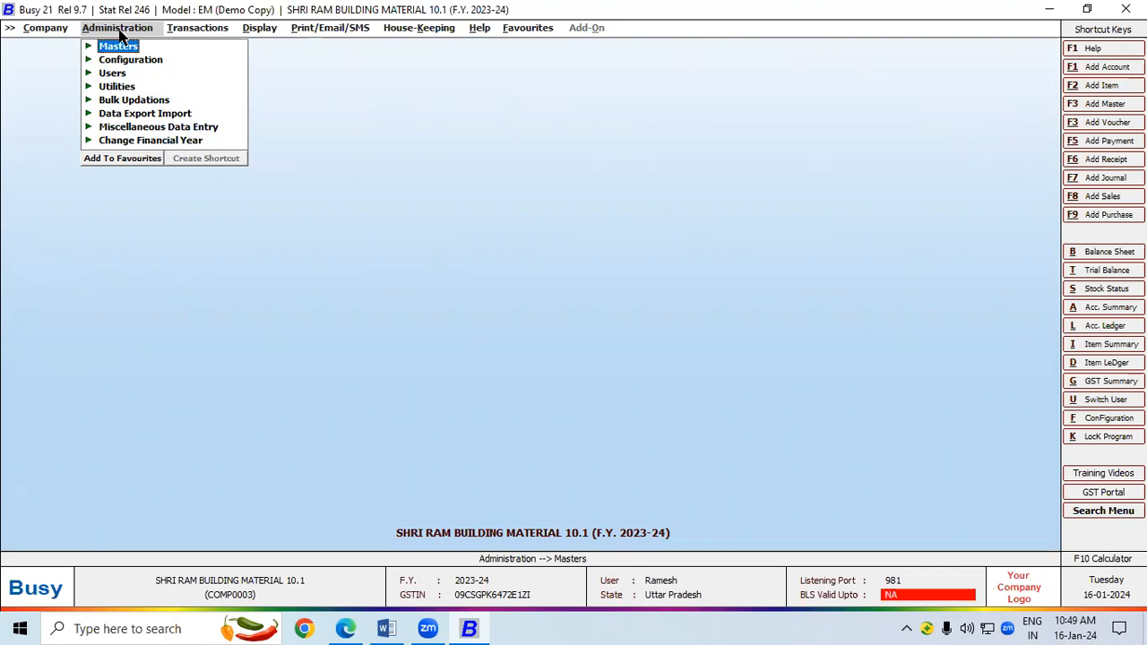
Confirm the new user's Users menu offers only Change Password, then return to the Word notes.
click(113, 74)
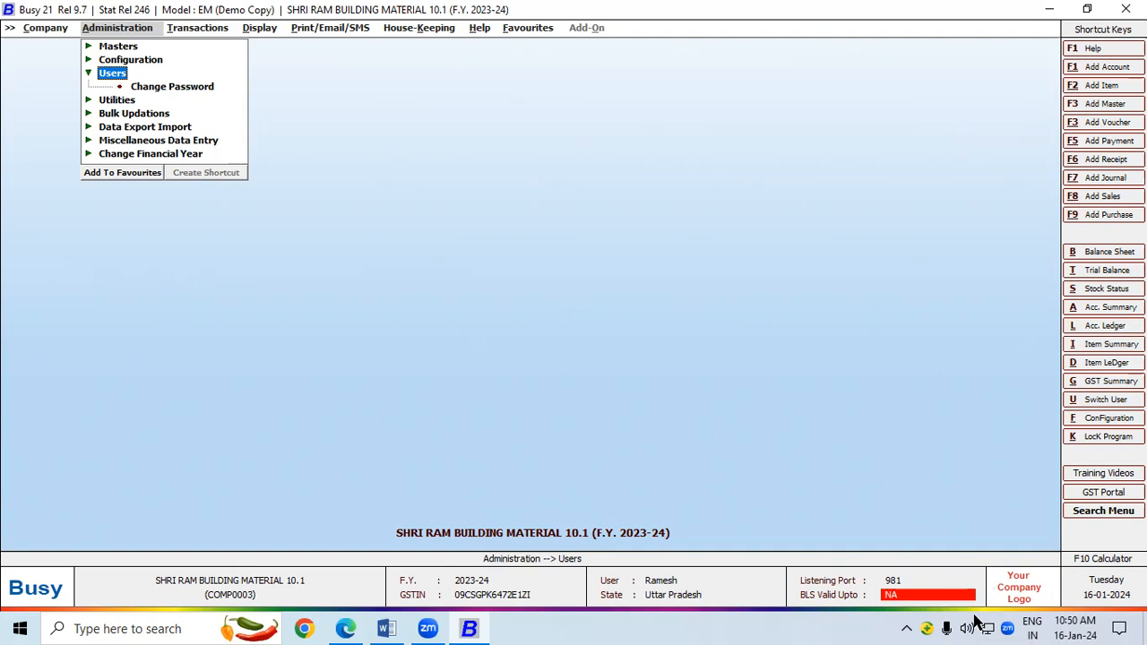
click(892, 410)
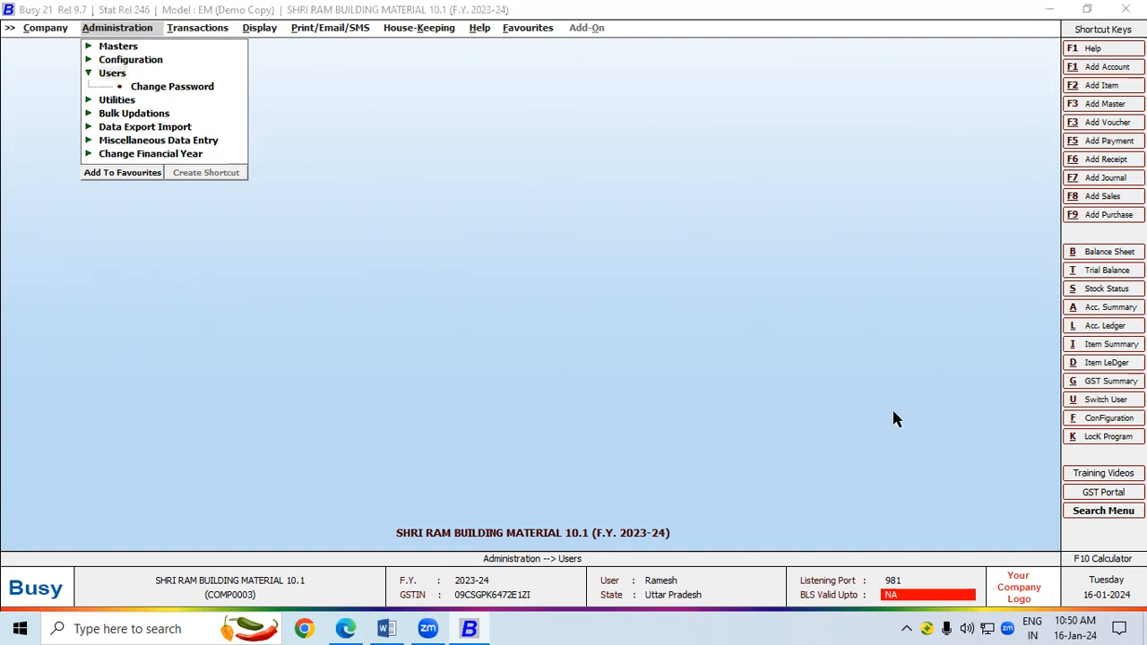
click(385, 627)
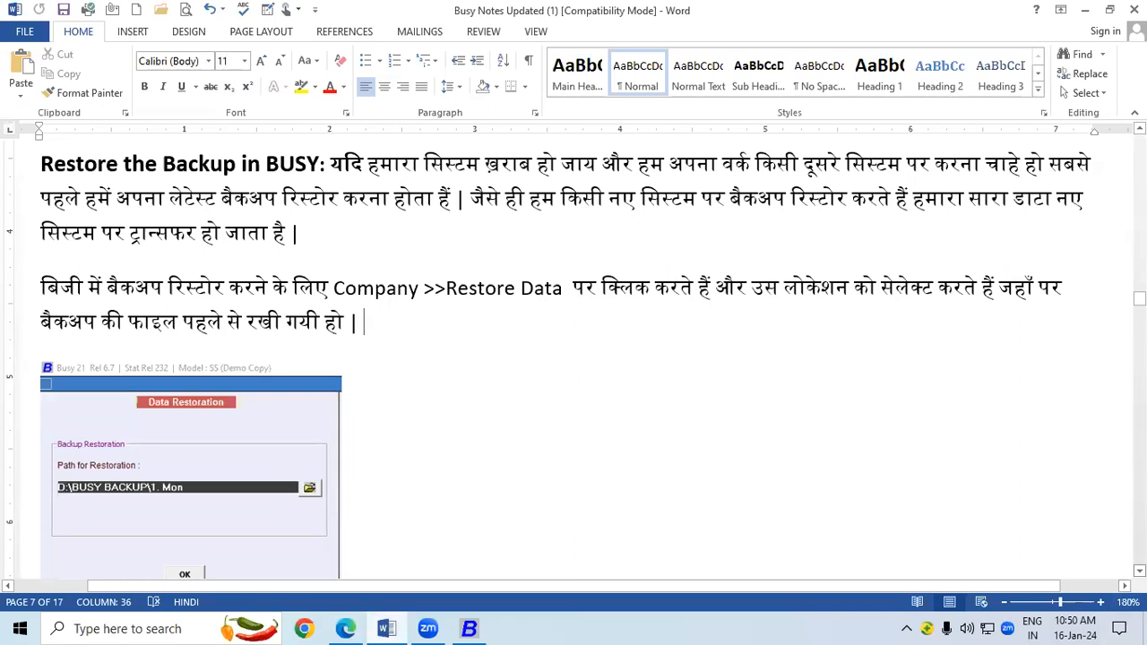
Scroll the Word notes past the user name section to Bank Statement Entry/Bank Reconciliation.
scroll(573, 358, down, 5)
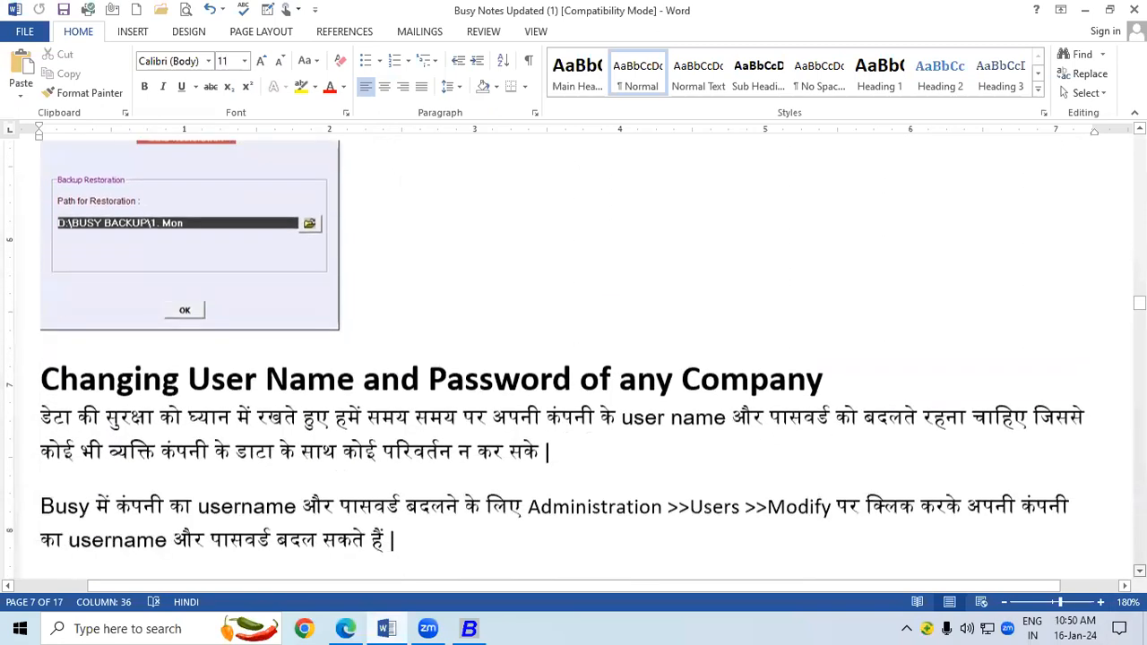
scroll(574, 359, down, 3)
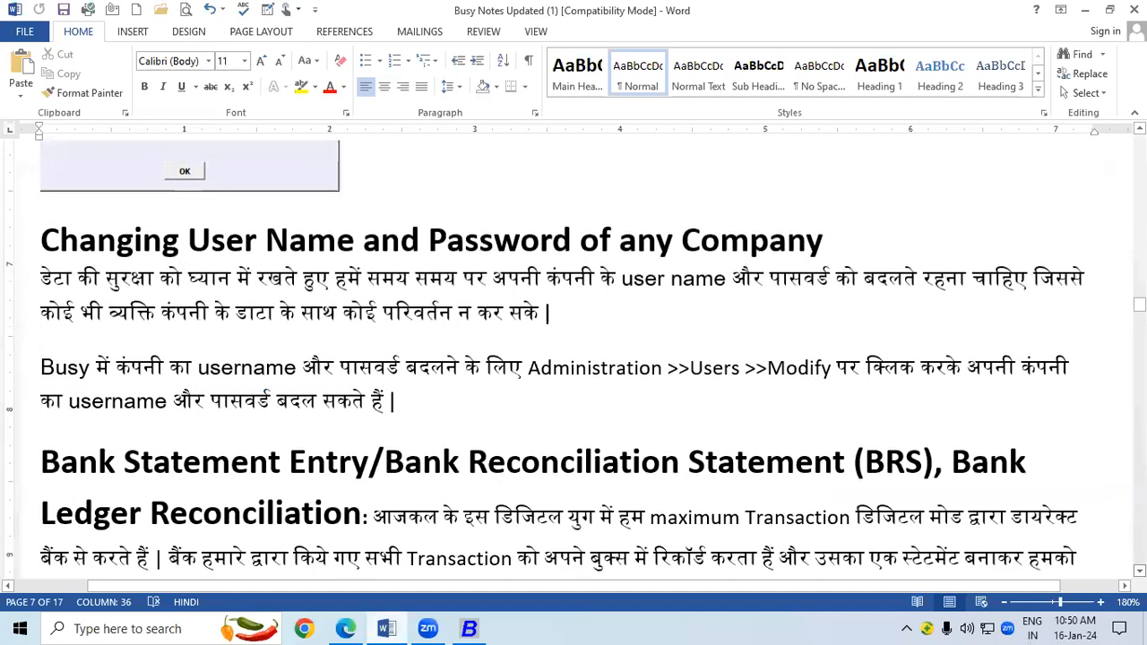
scroll(573, 358, down, 3)
scroll(573, 359, down, 3)
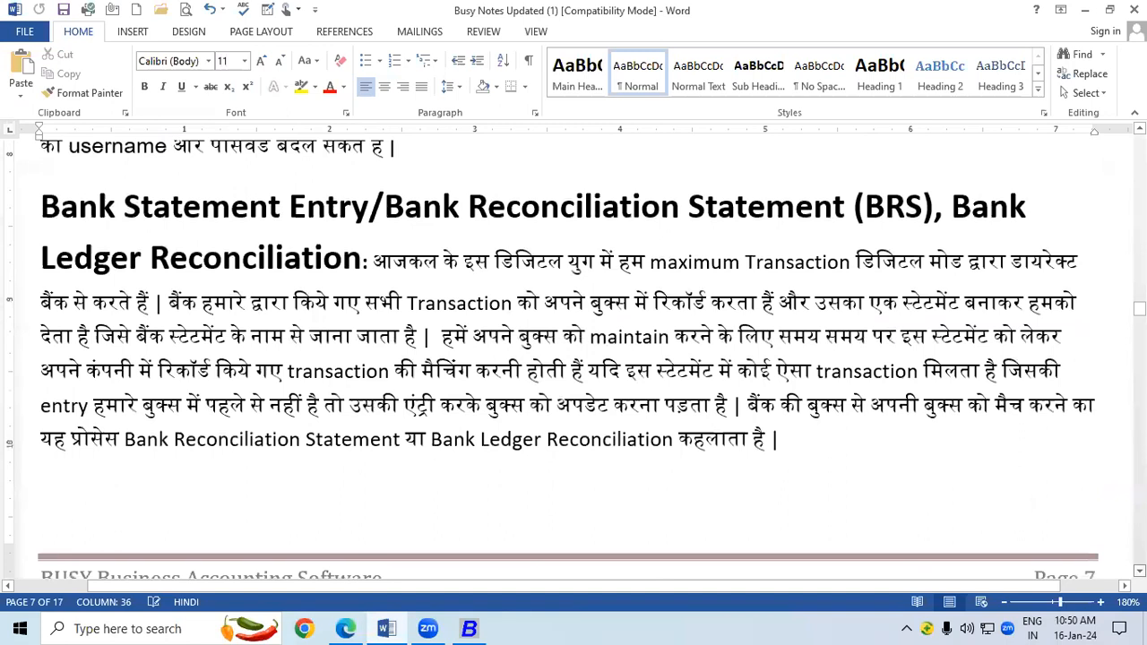